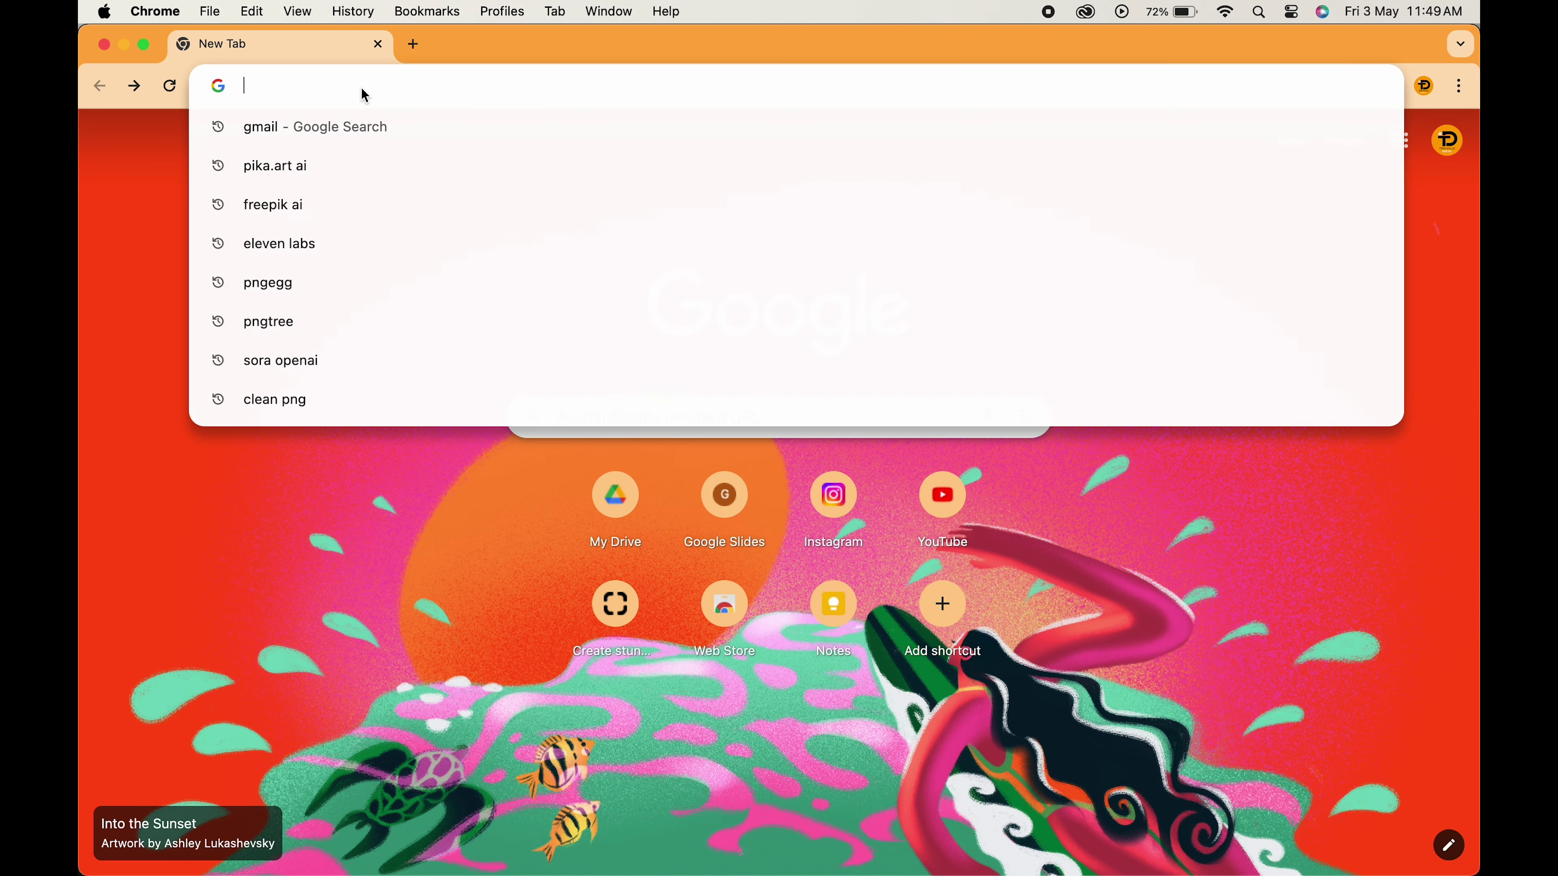
# Open pika.art and check the account's current plan and remaining credits.
pyautogui.write('pika.art')
pyautogui.press('Return')
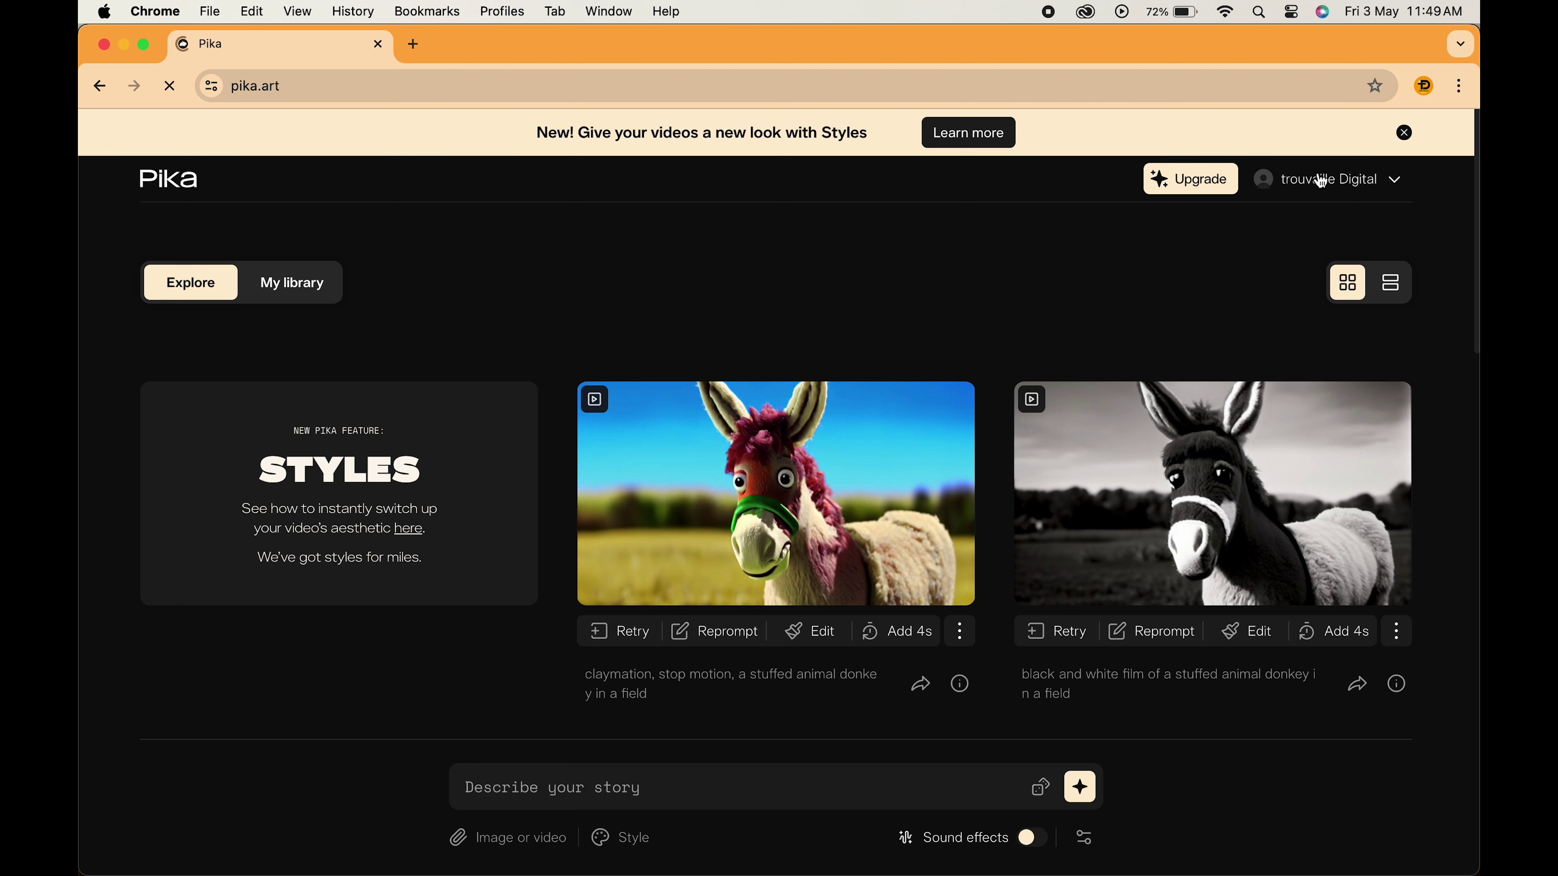
pyautogui.click(1319, 179)
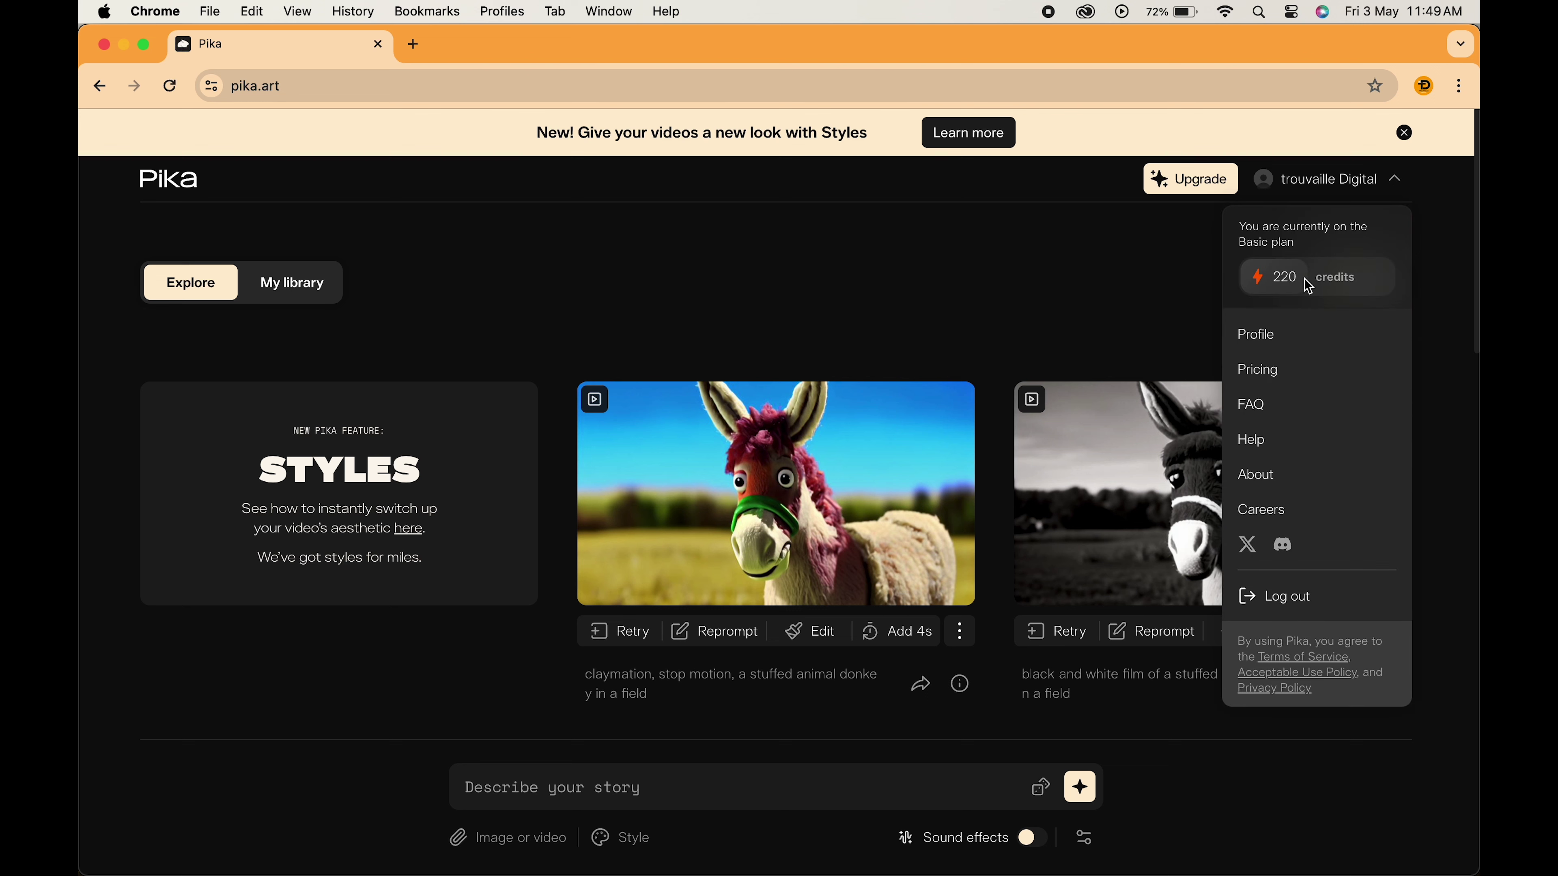
pyautogui.click(1314, 188)
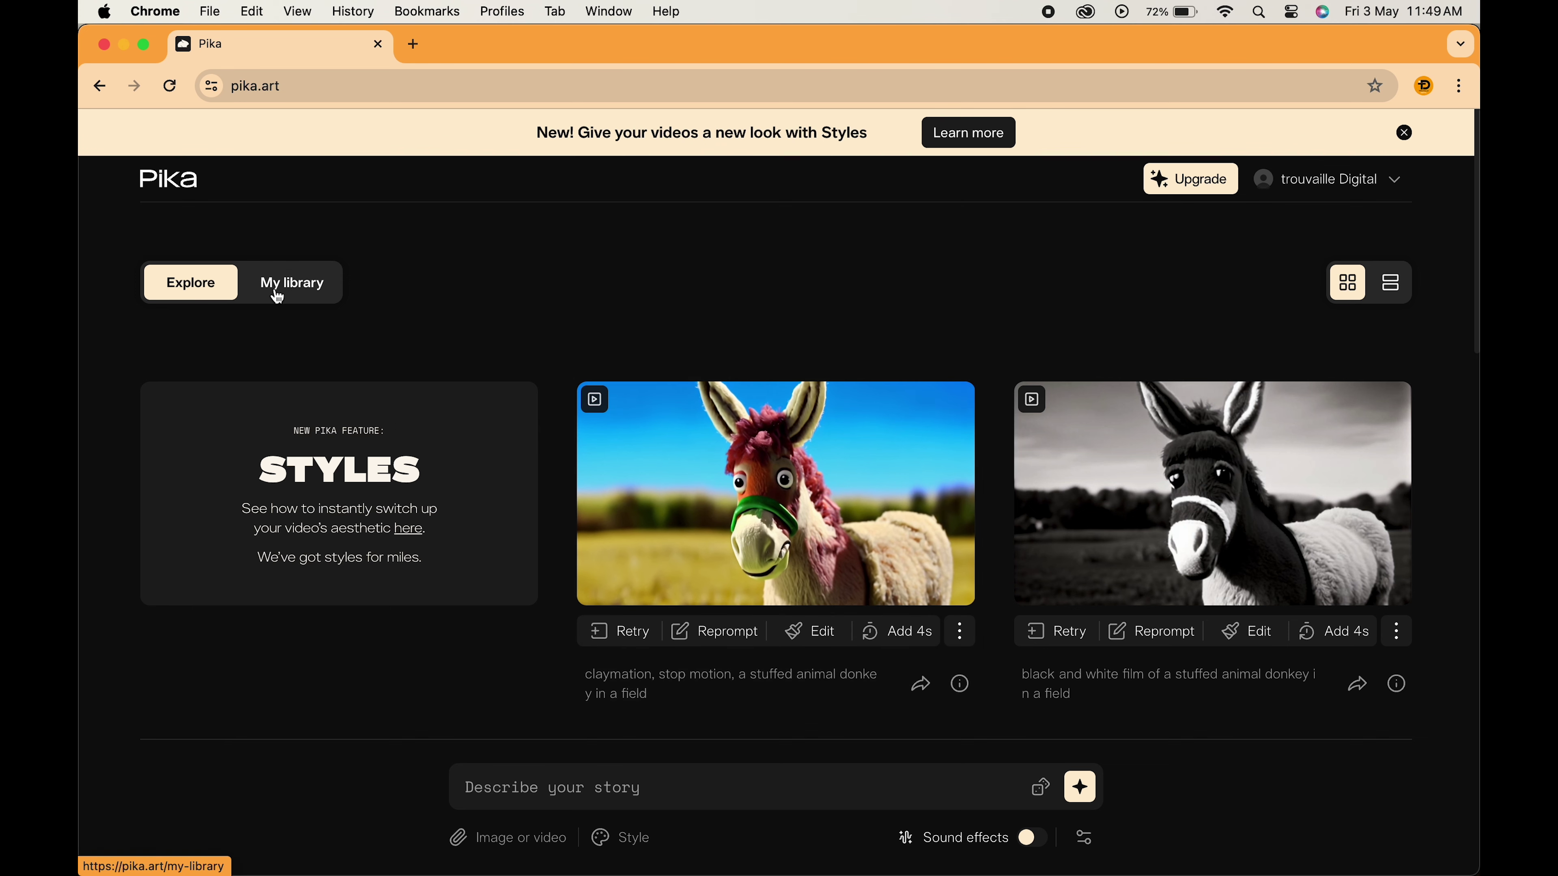
# Look through the public example videos and the account's own video library, returning to the public examples.
pyautogui.scroll(-15, 382, 537)
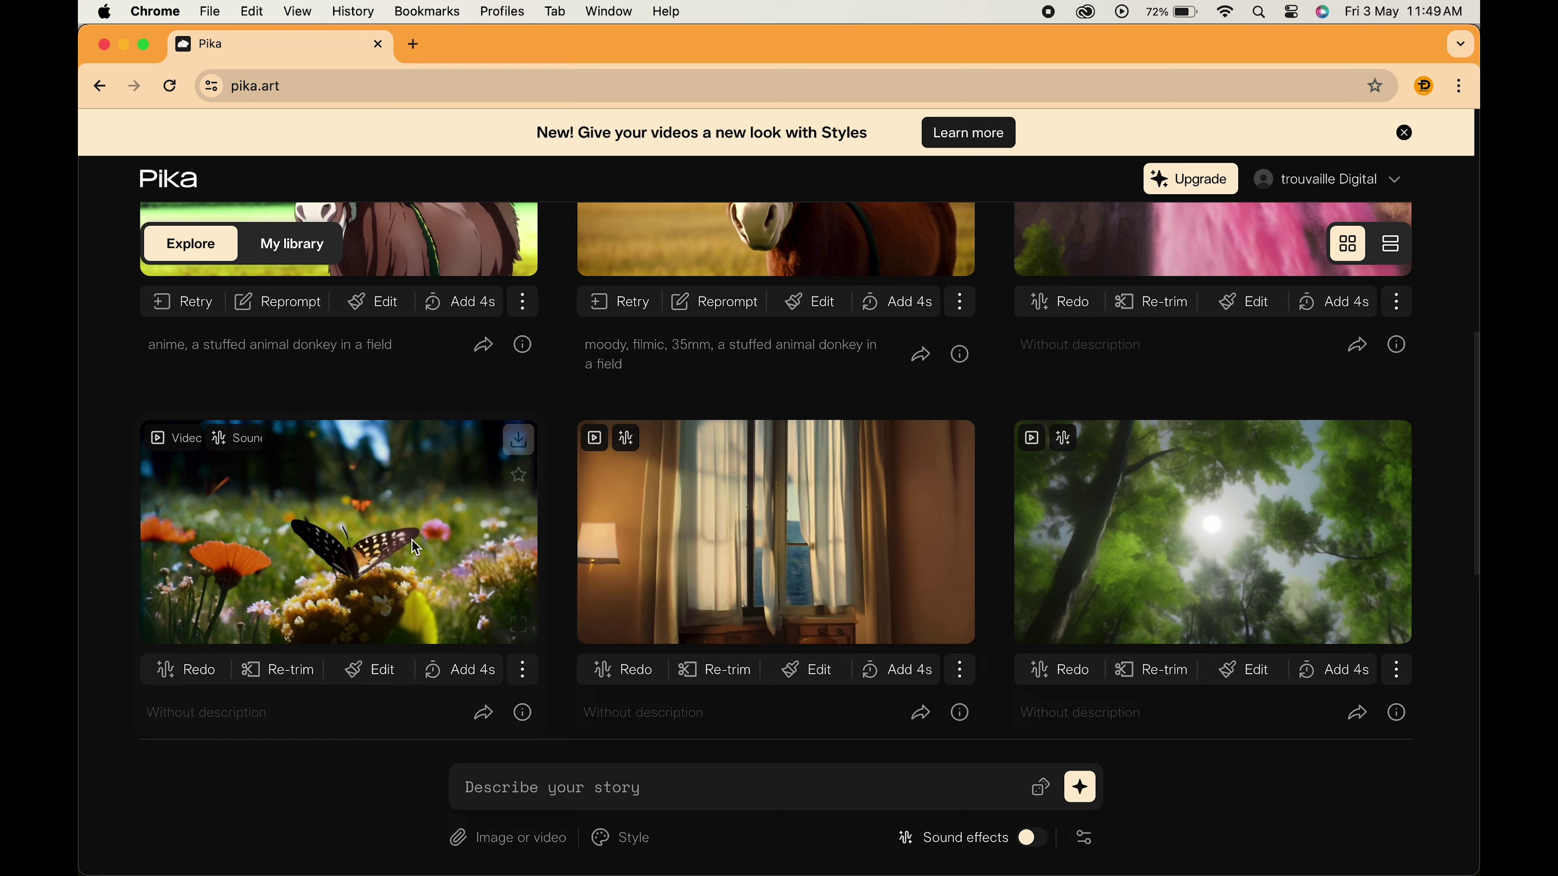
pyautogui.scroll(20, 412, 540)
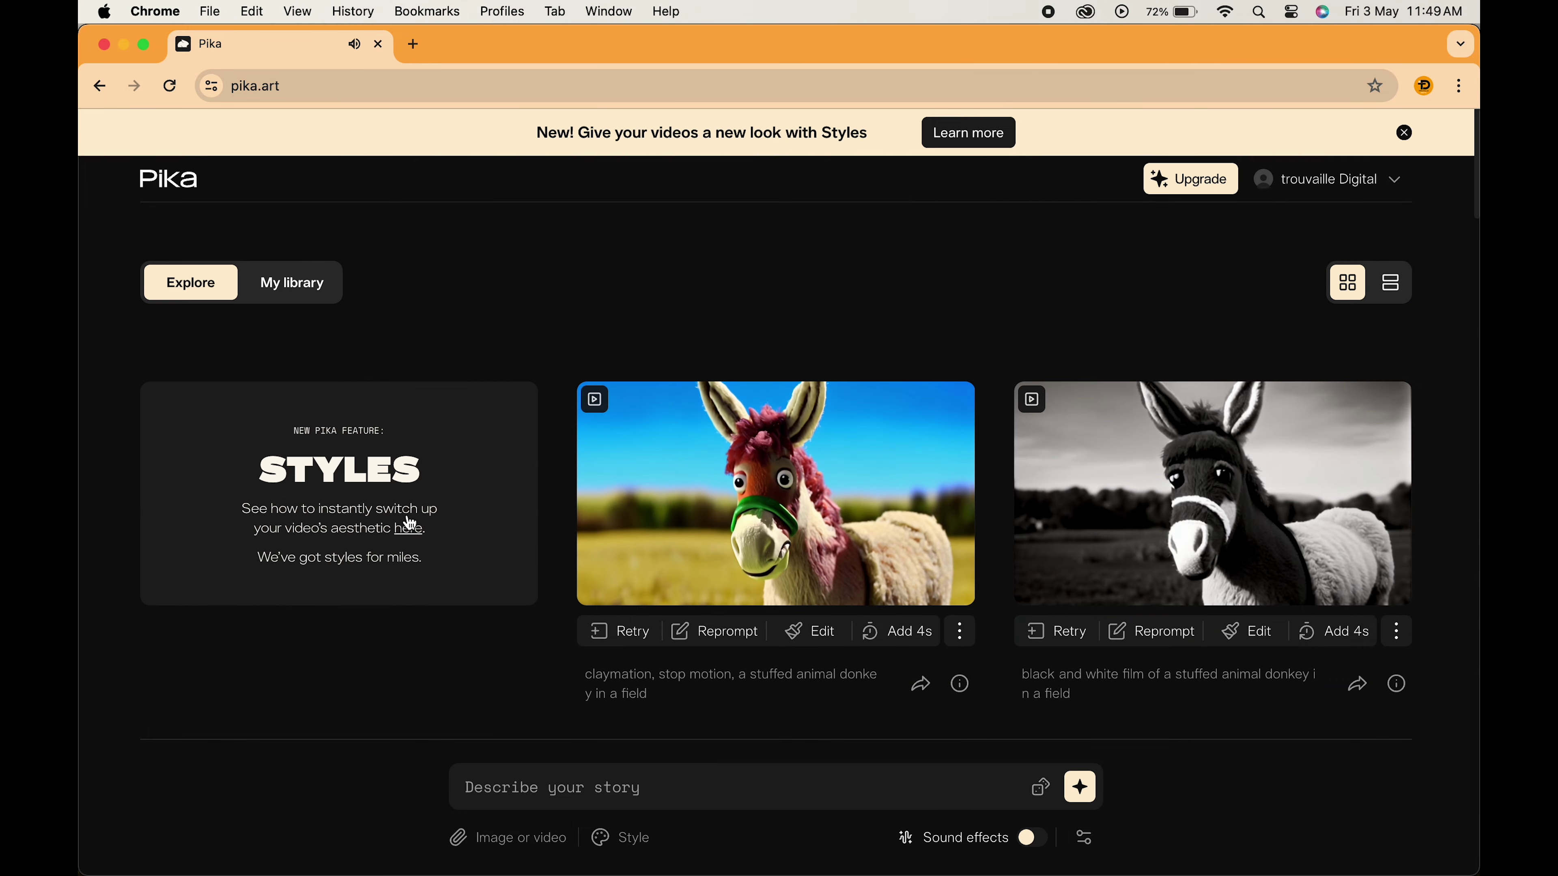
pyautogui.click(295, 288)
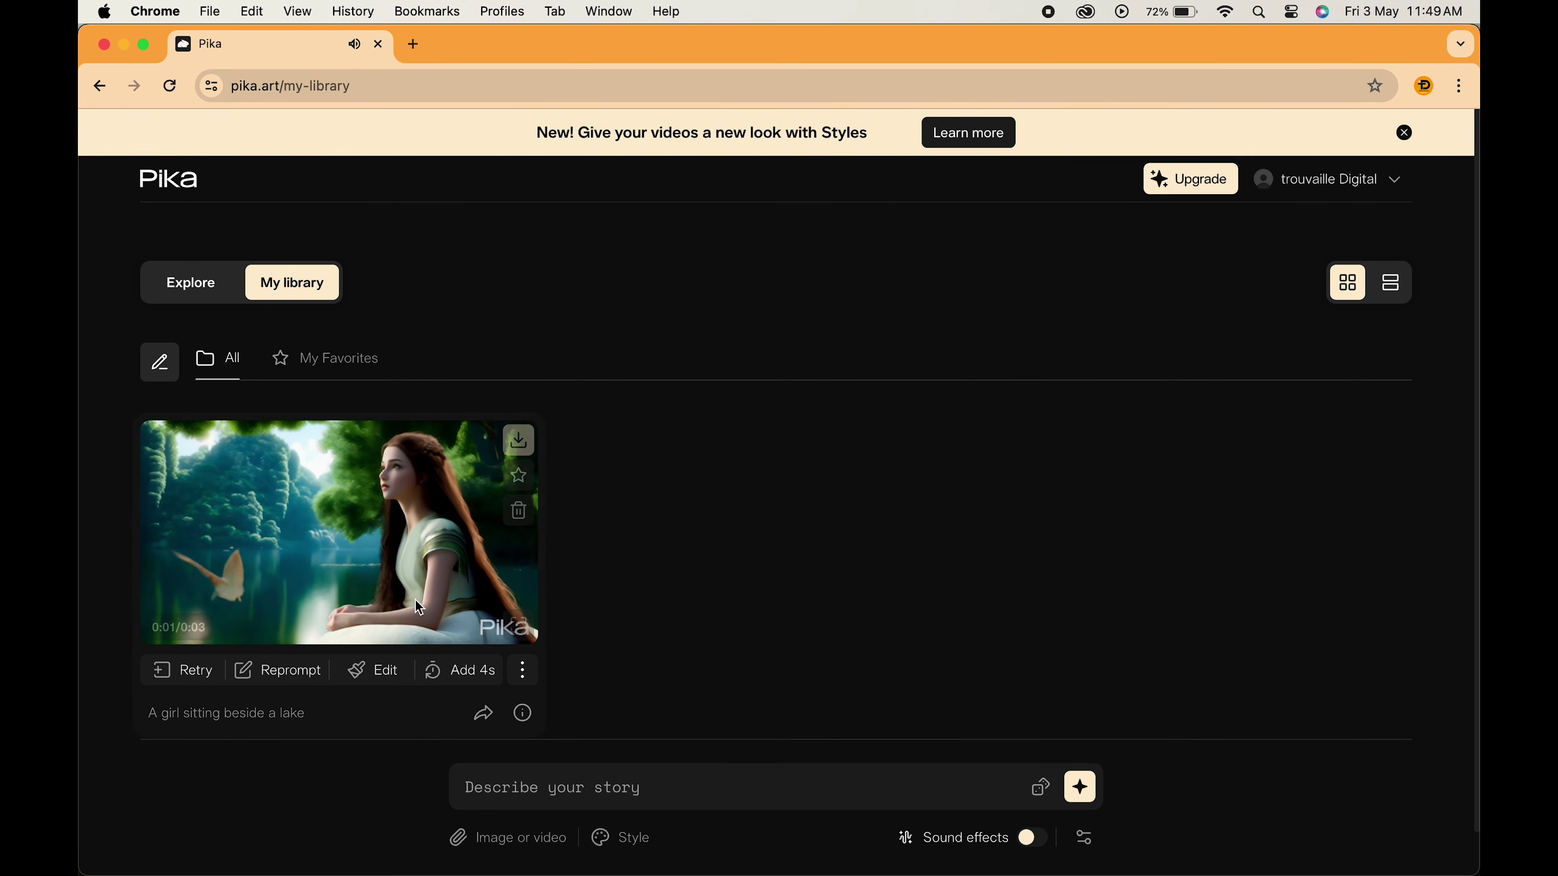
pyautogui.click(187, 281)
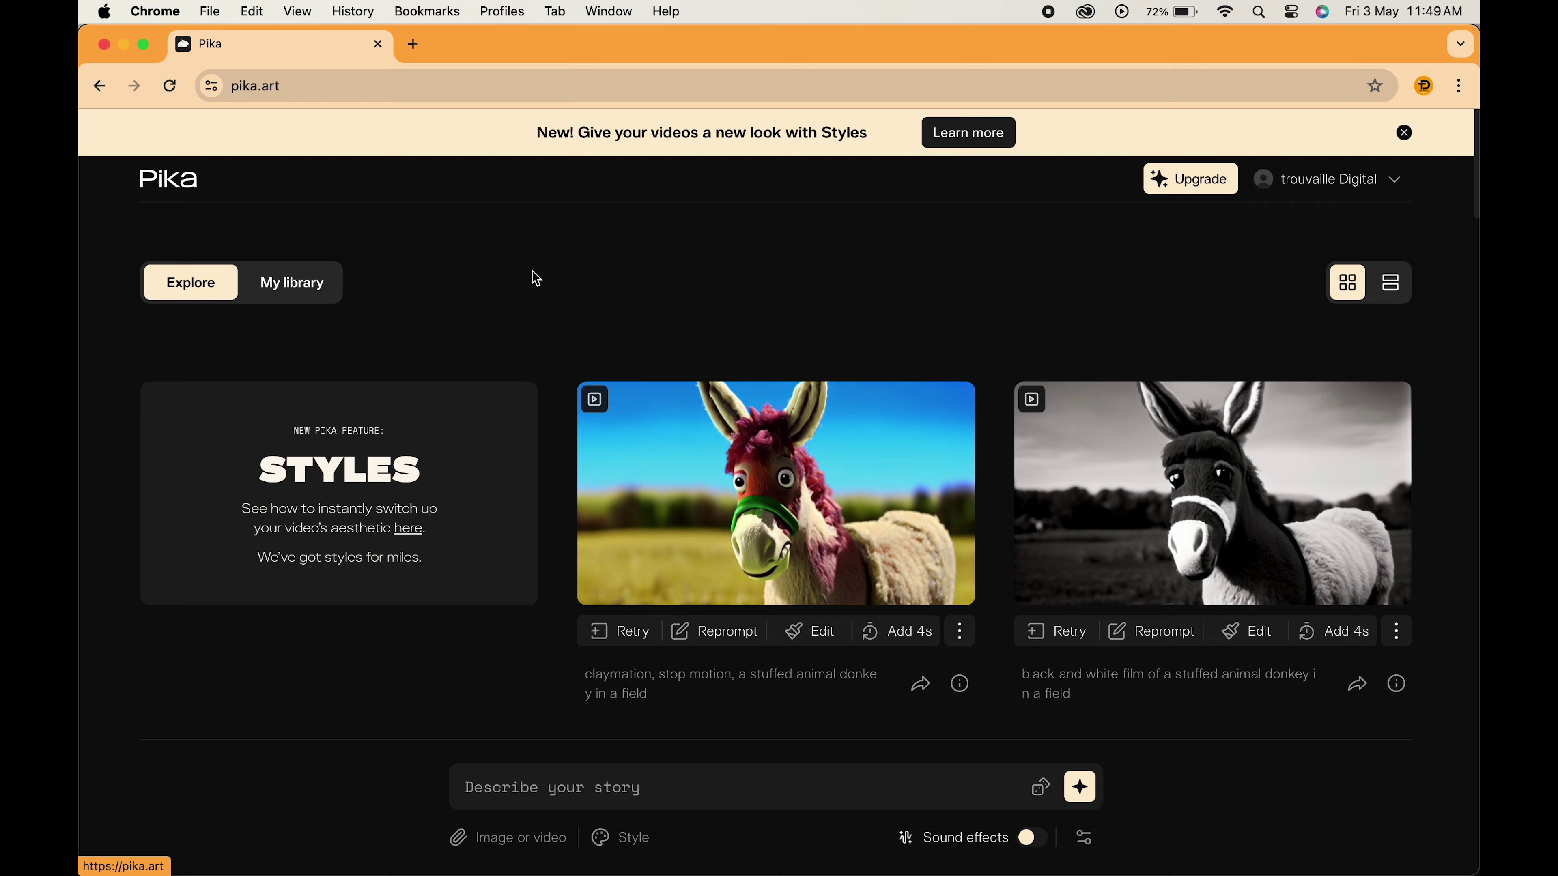
# Enter the video prompt "a cat riding a skateboard through a neon city".
pyautogui.scroll(-2, 535, 277)
pyautogui.scroll(-1, 536, 277)
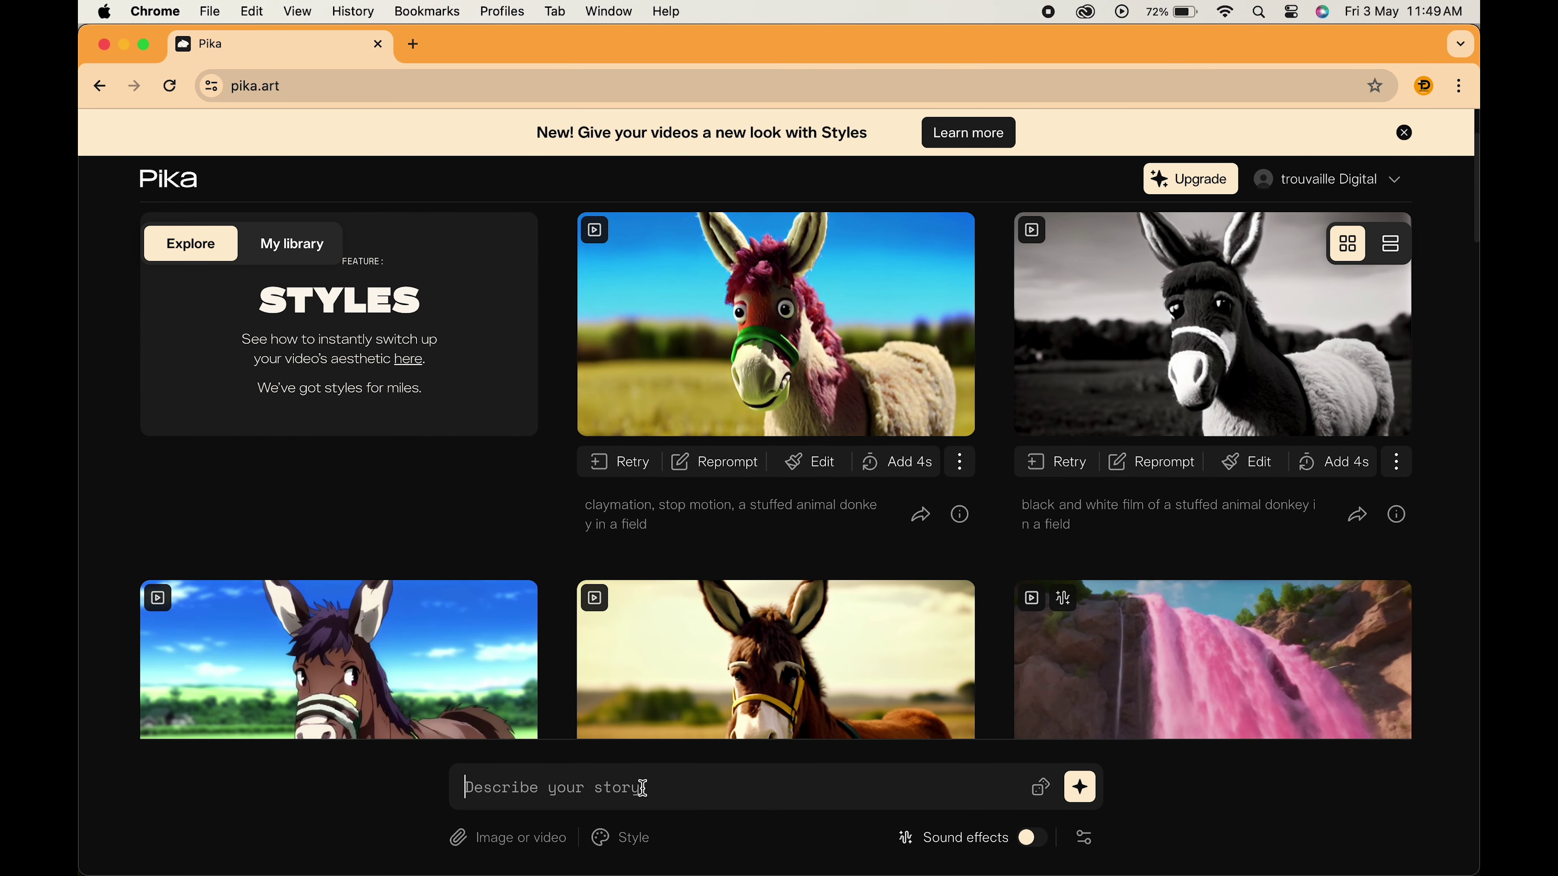
pyautogui.write('a cat riding a skateboard through a neon city')
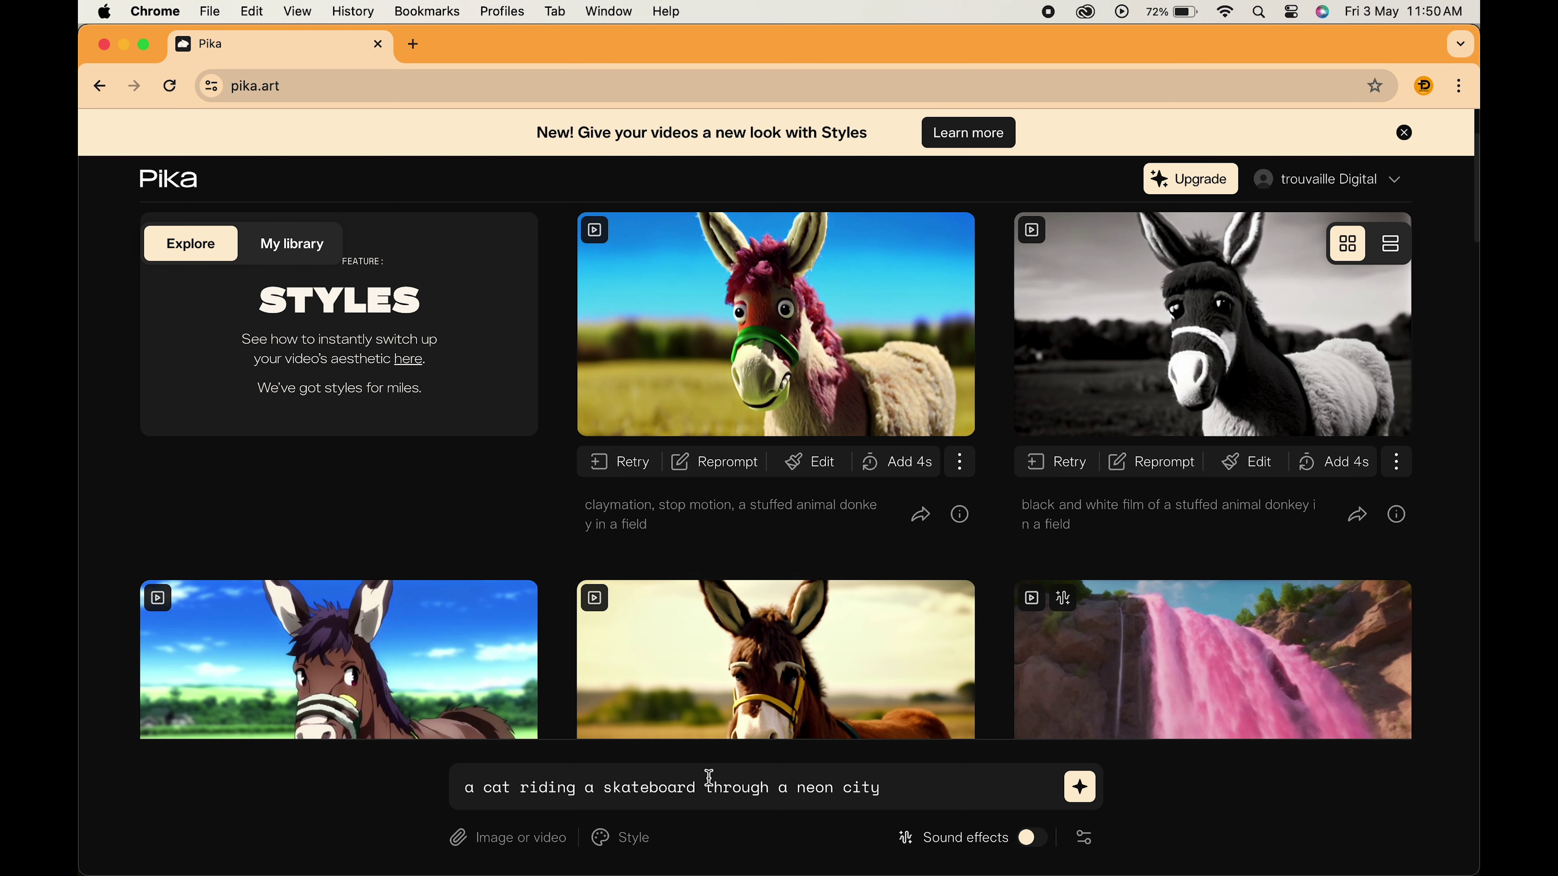
# Look through the preset video styles from Anime to Black & white, leaving the prompt without a style.
pyautogui.click(600, 837)
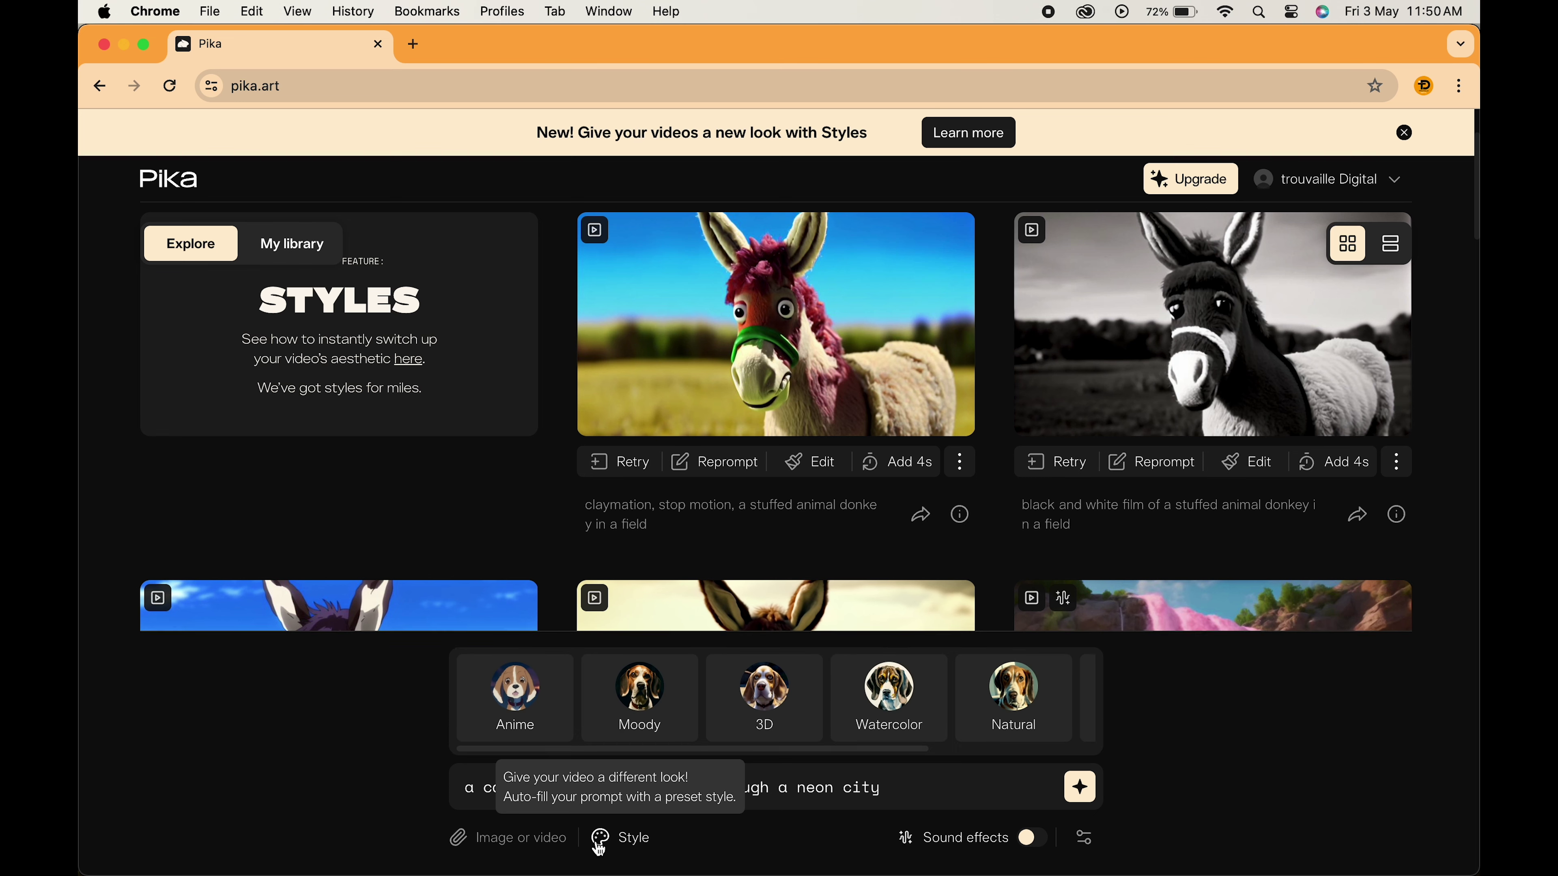
pyautogui.hscroll(-4, 647, 719)
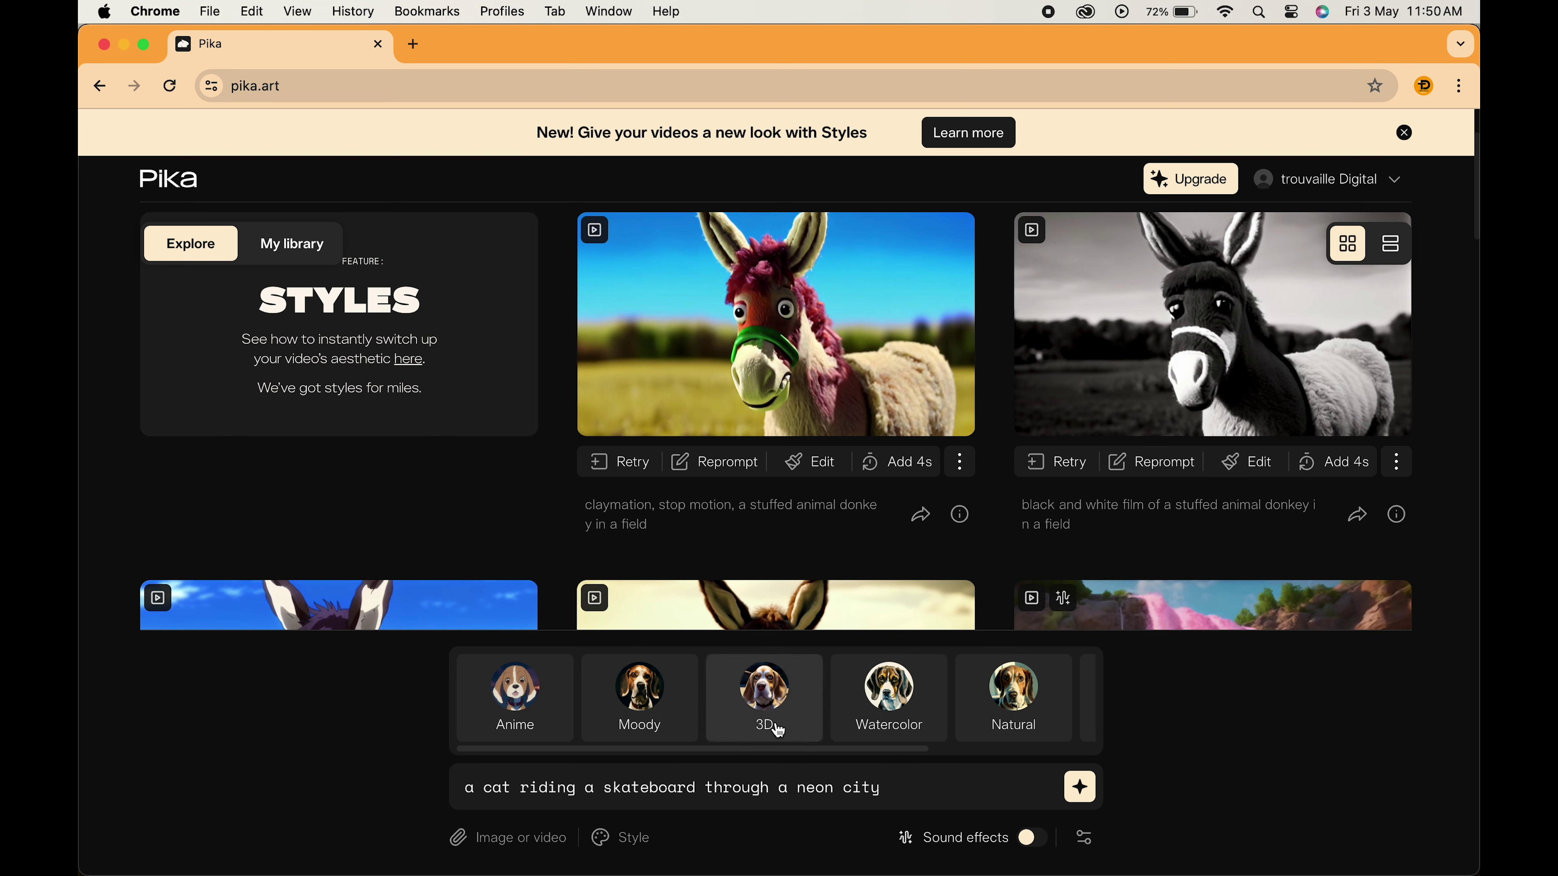
pyautogui.hscroll(4, 1003, 718)
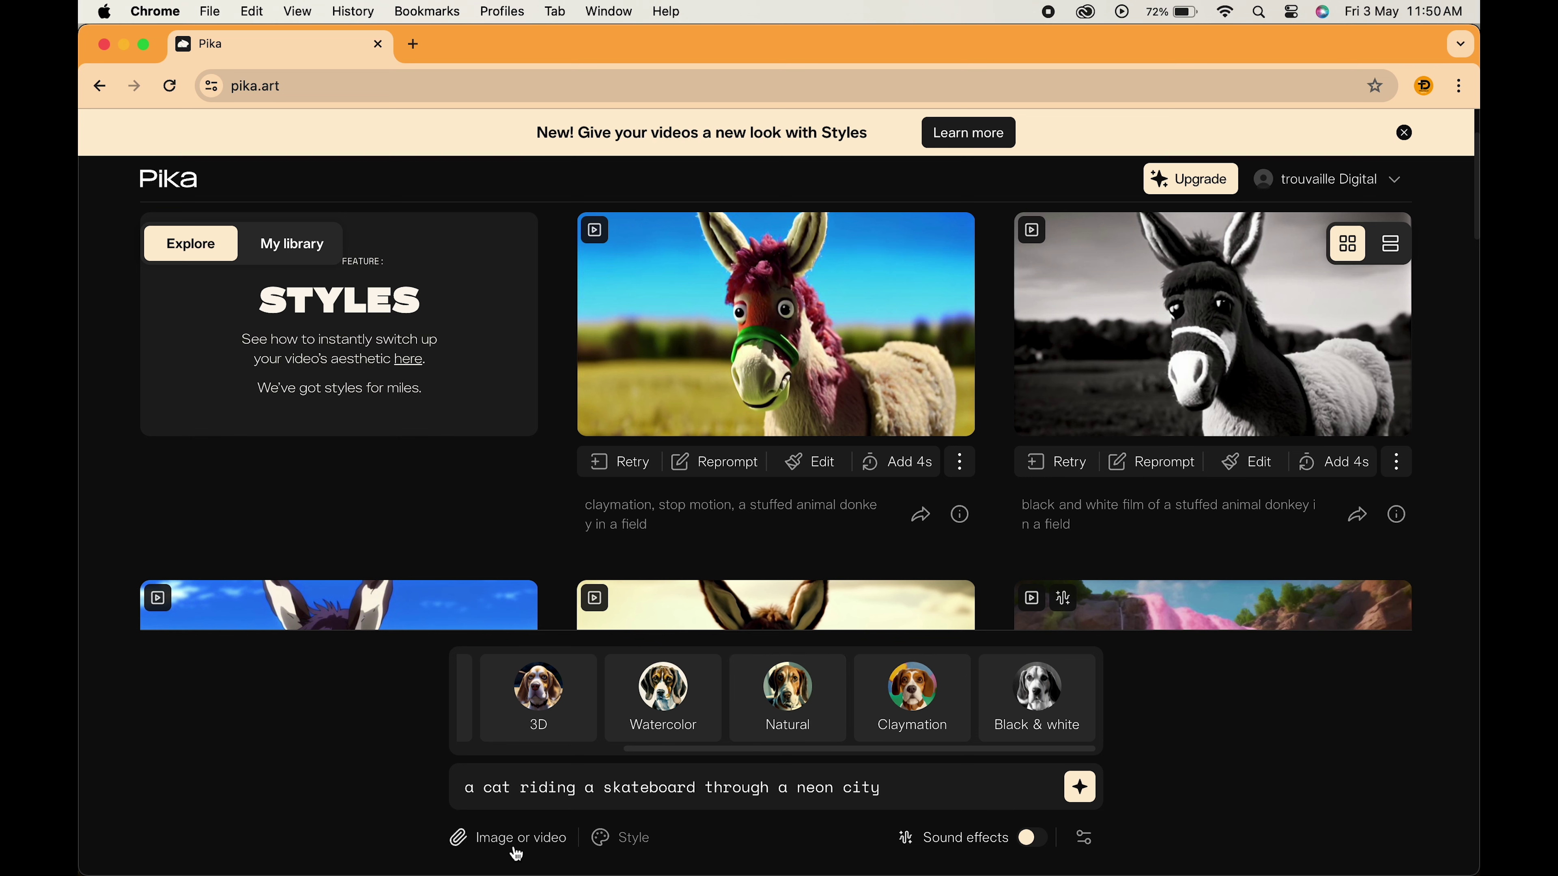
pyautogui.click(607, 838)
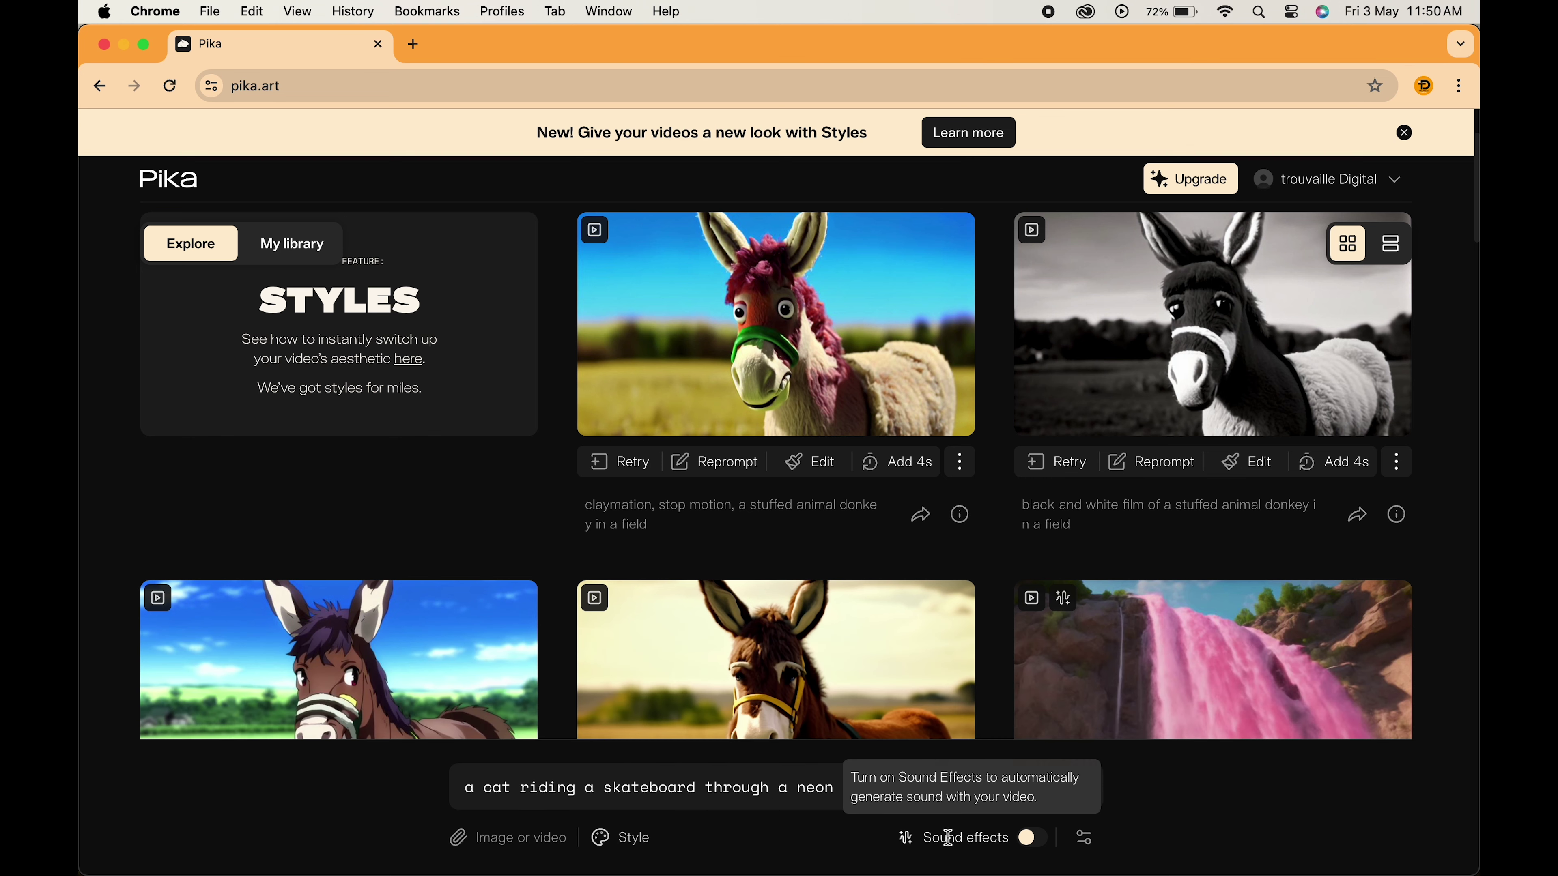
# Turn on sound effects for the video, try the 9:16 aspect ratio and set it back to 16:9.
pyautogui.click(1036, 838)
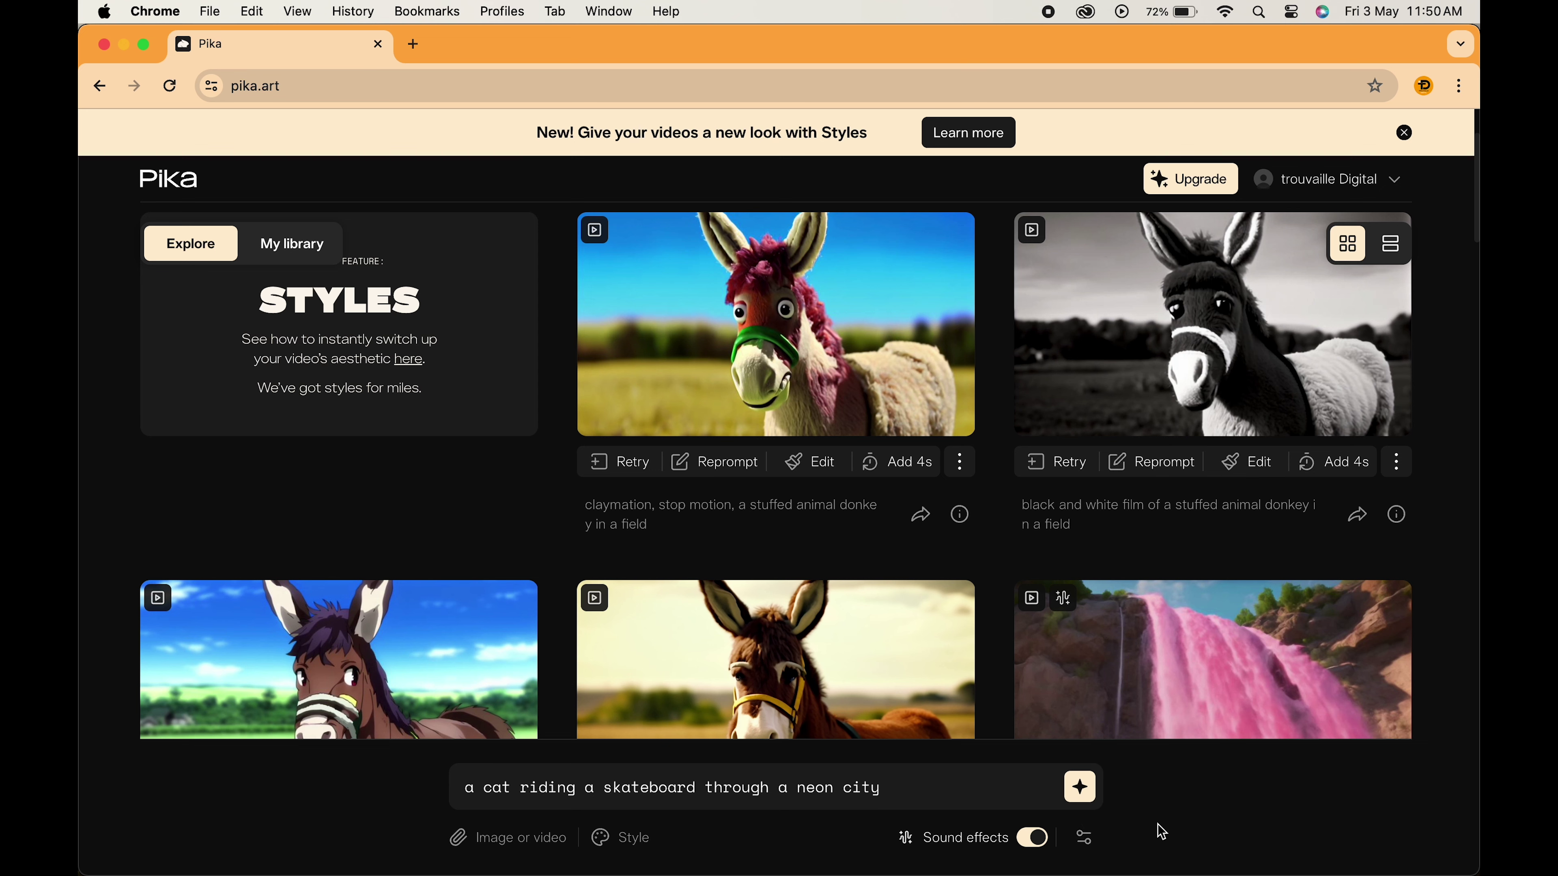
pyautogui.click(1086, 844)
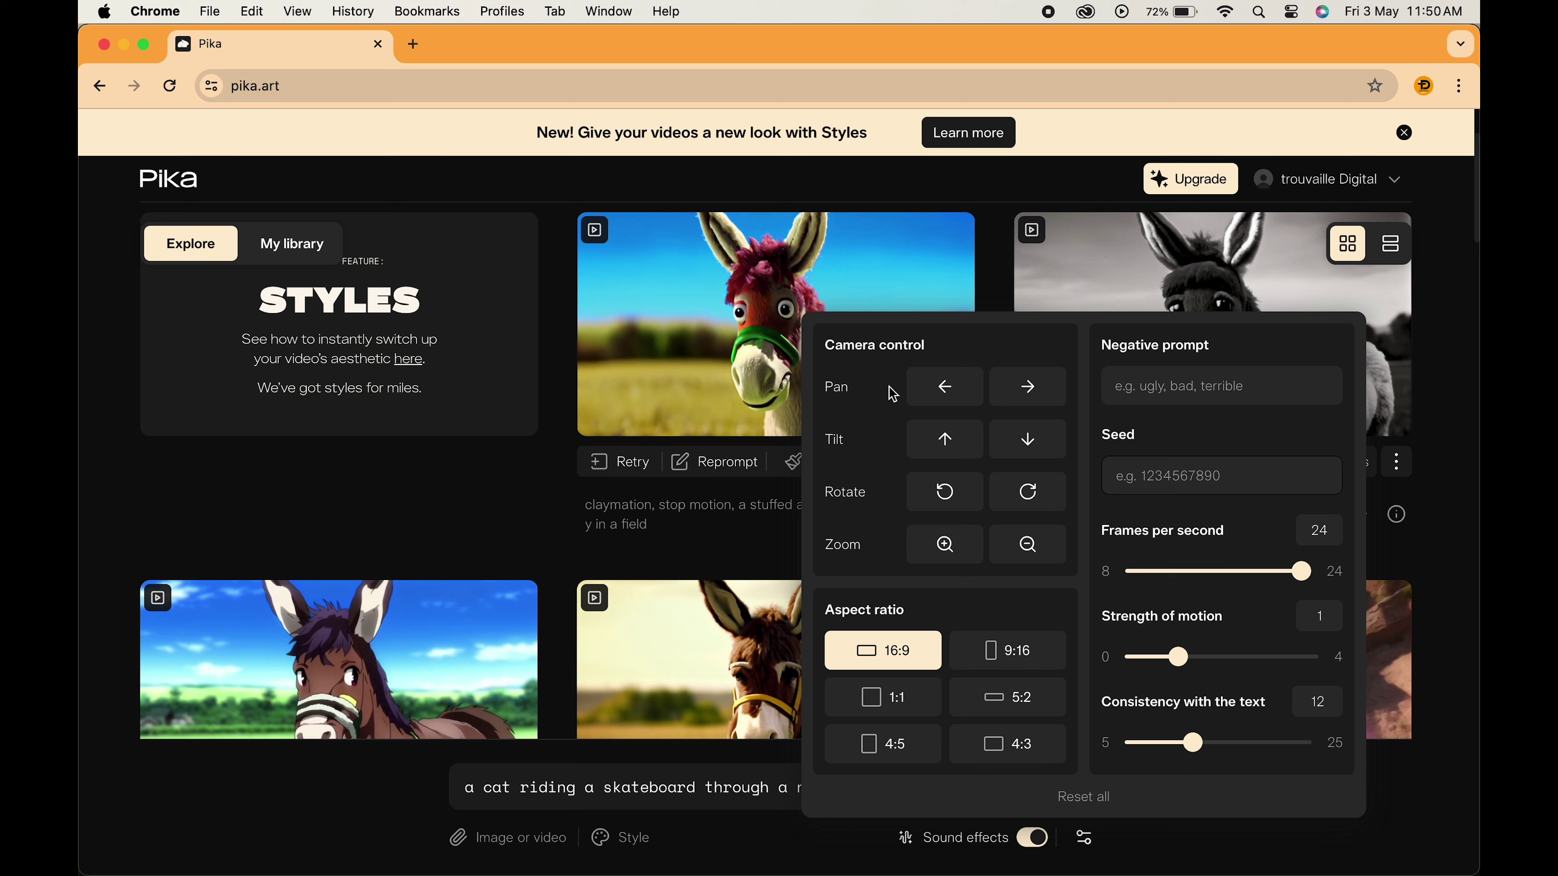
pyautogui.click(978, 647)
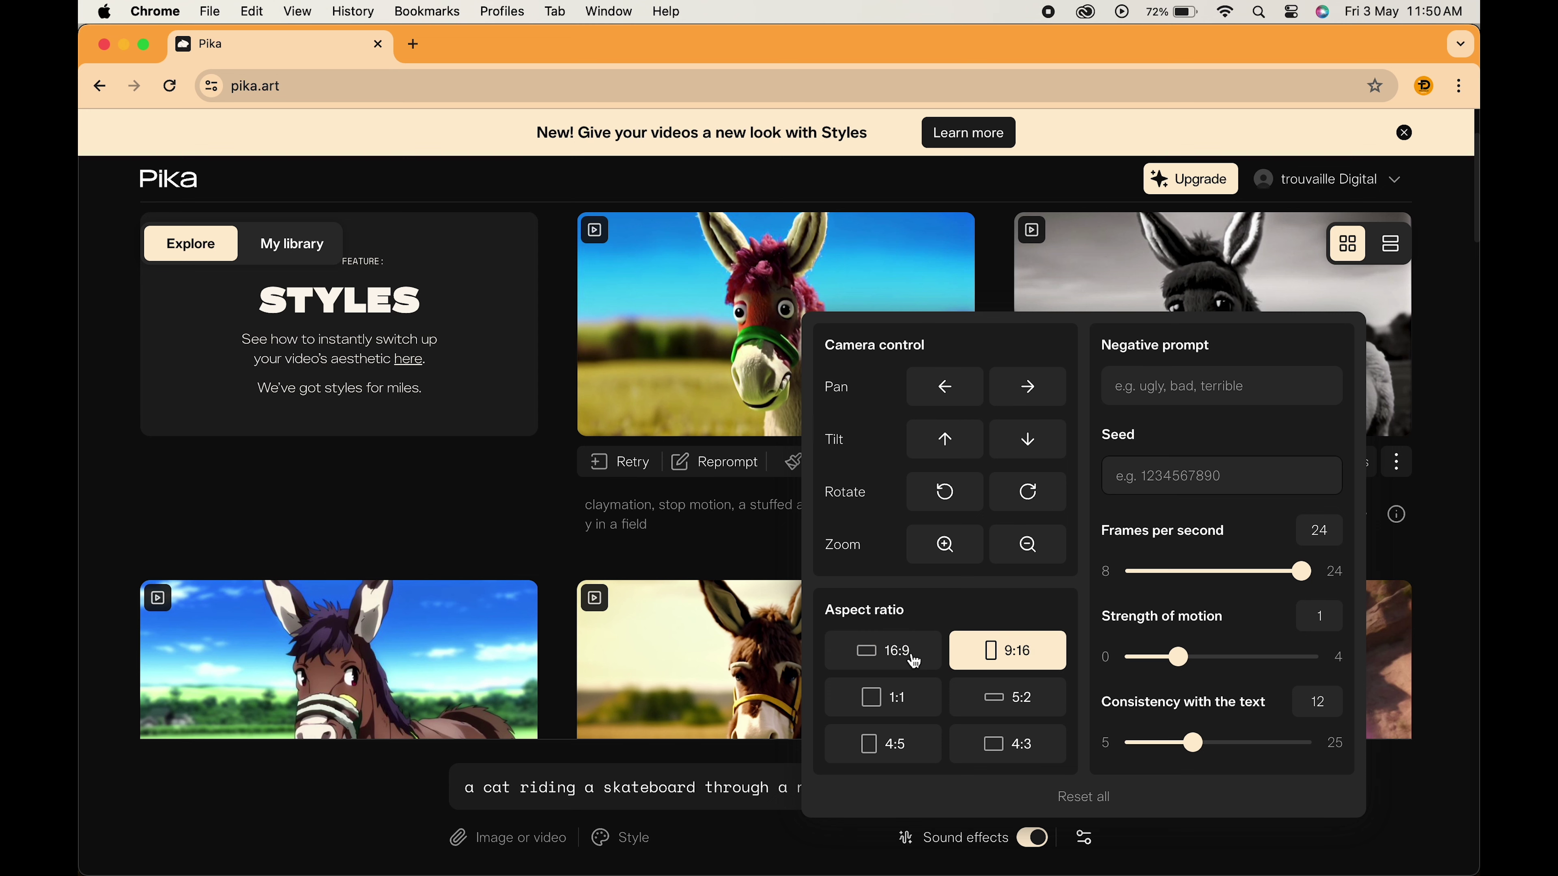
pyautogui.click(988, 654)
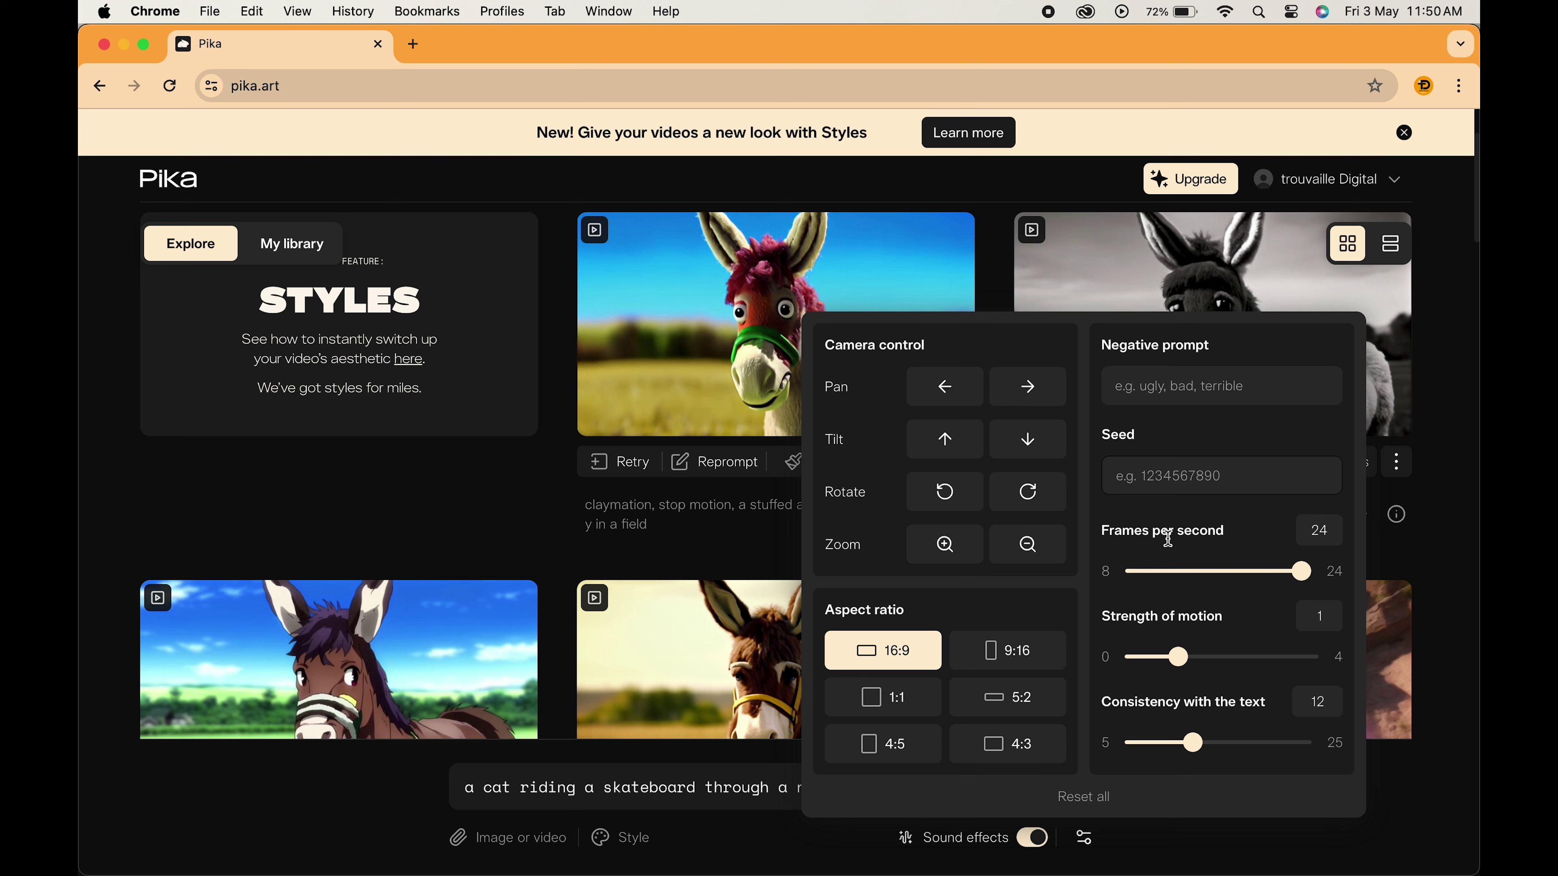
pyautogui.click(1249, 570)
pyautogui.click(1201, 837)
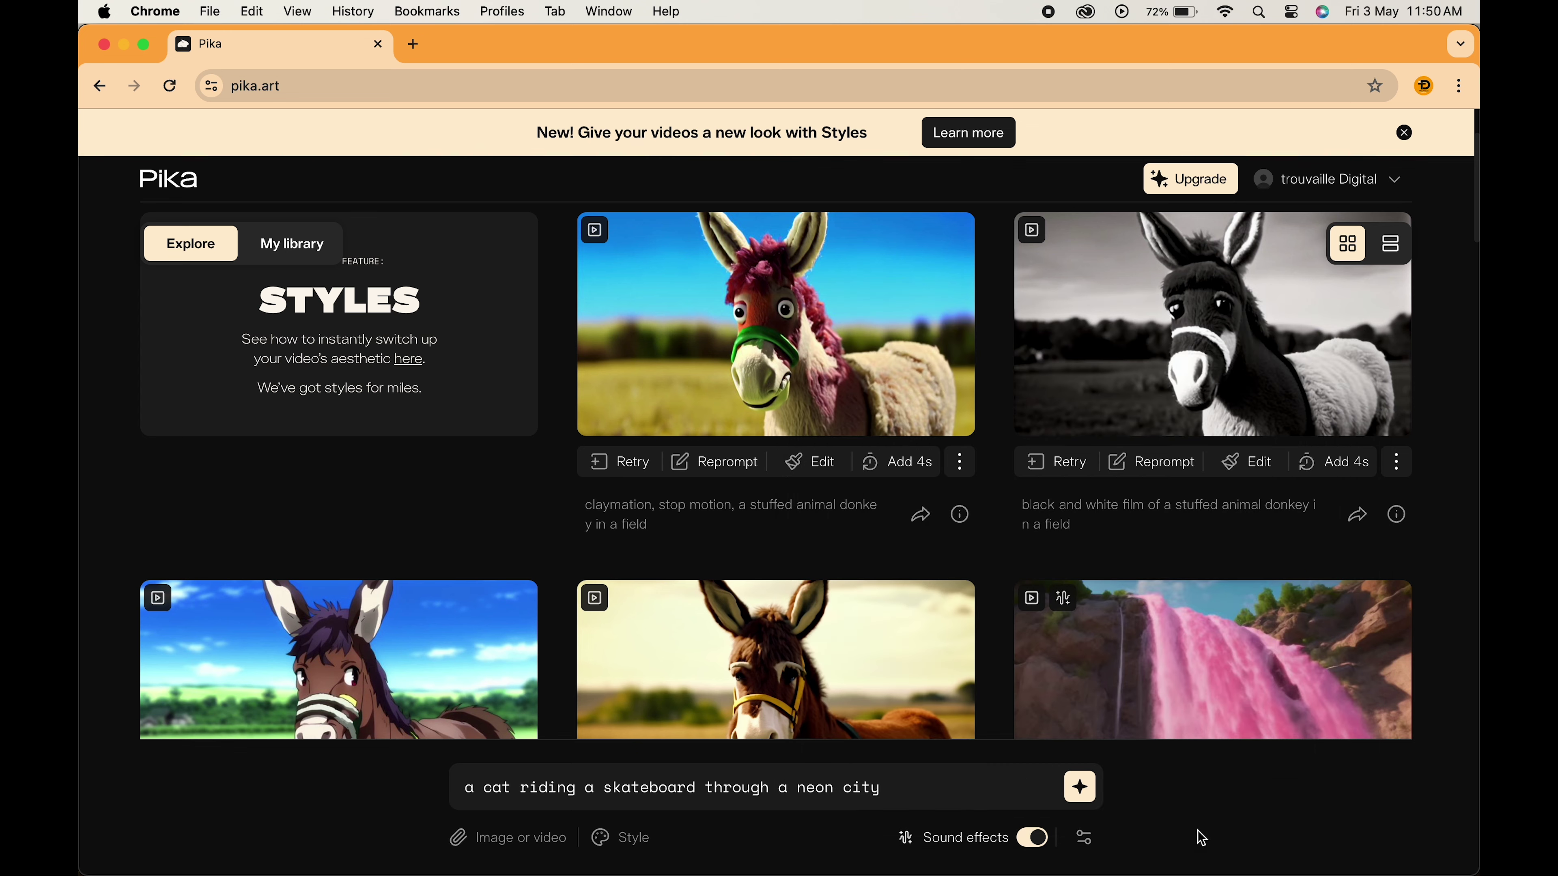
# Open the upgrade page in a separate tab and browse the public example videos.
pyautogui.rightClick(1209, 195)
pyautogui.click(1211, 194)
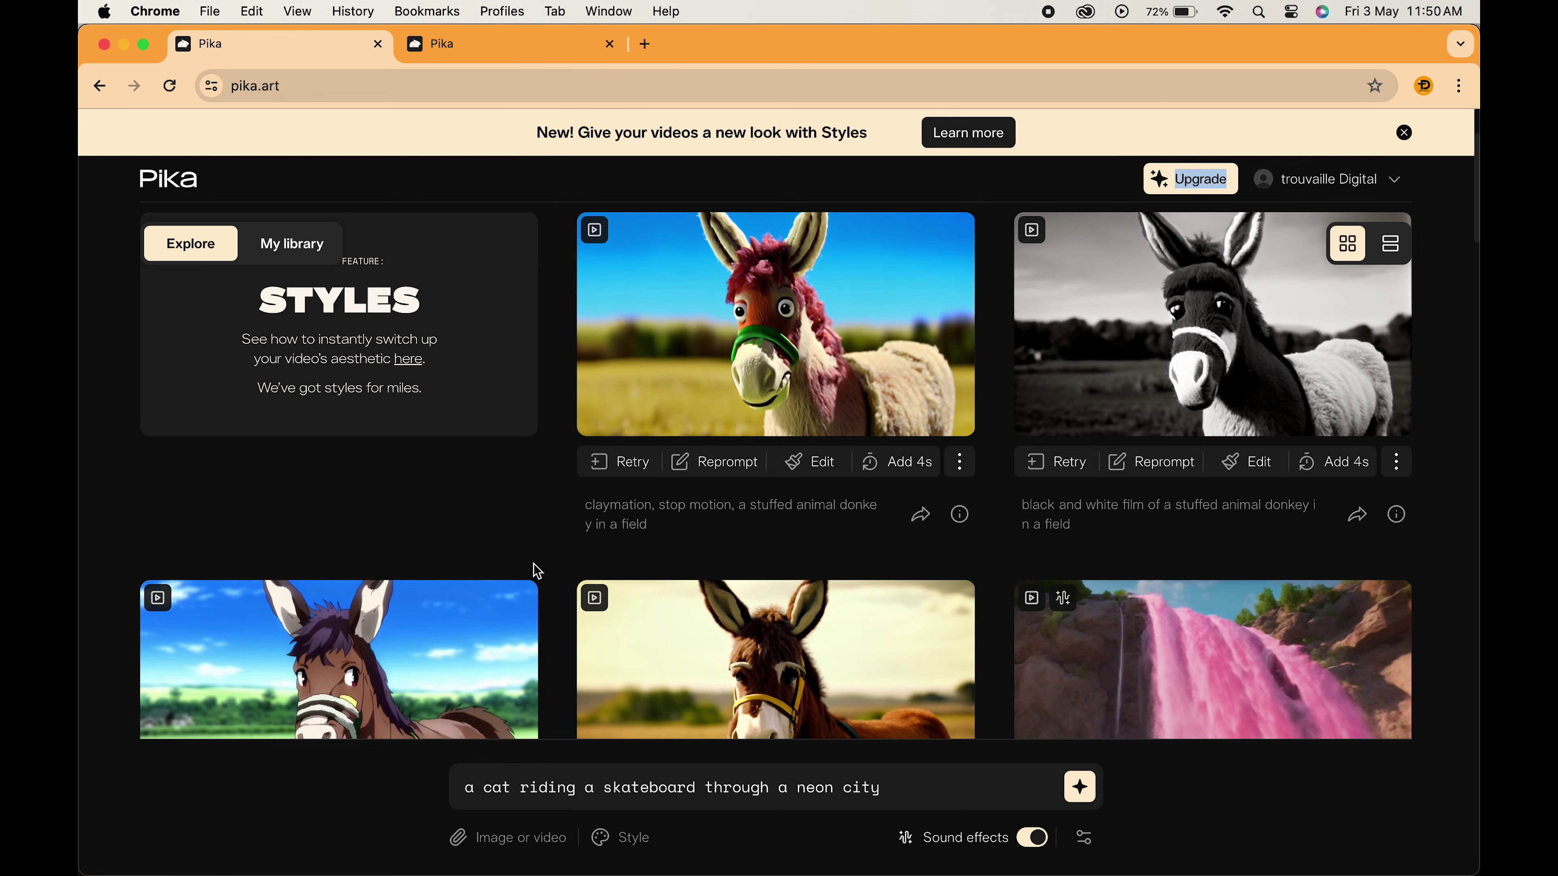
pyautogui.scroll(-4, 707, 659)
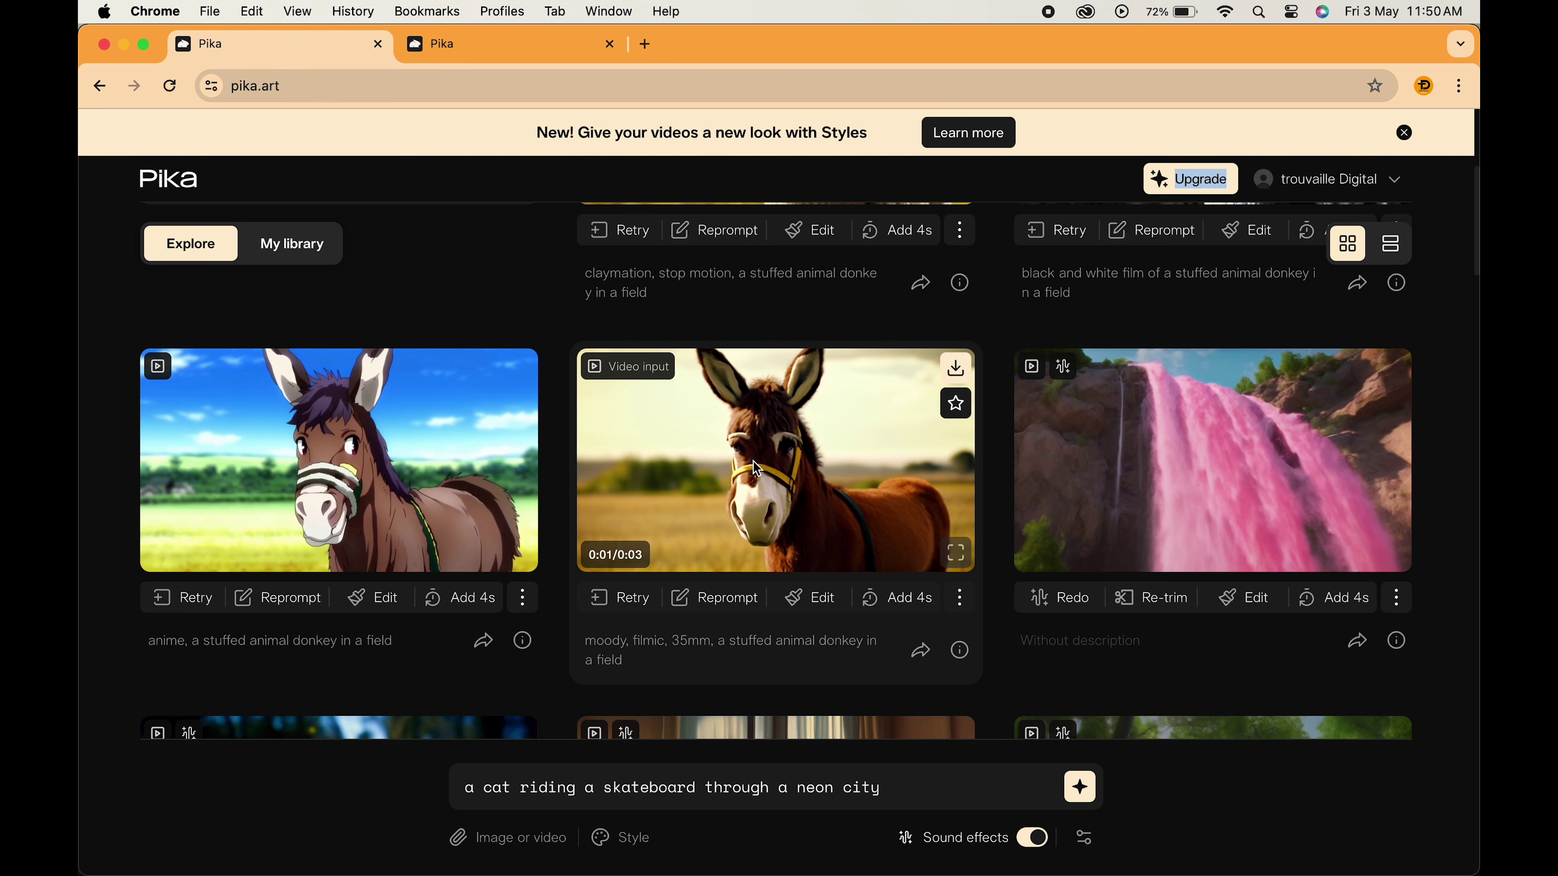
pyautogui.scroll(7, 754, 466)
pyautogui.scroll(-10, 757, 469)
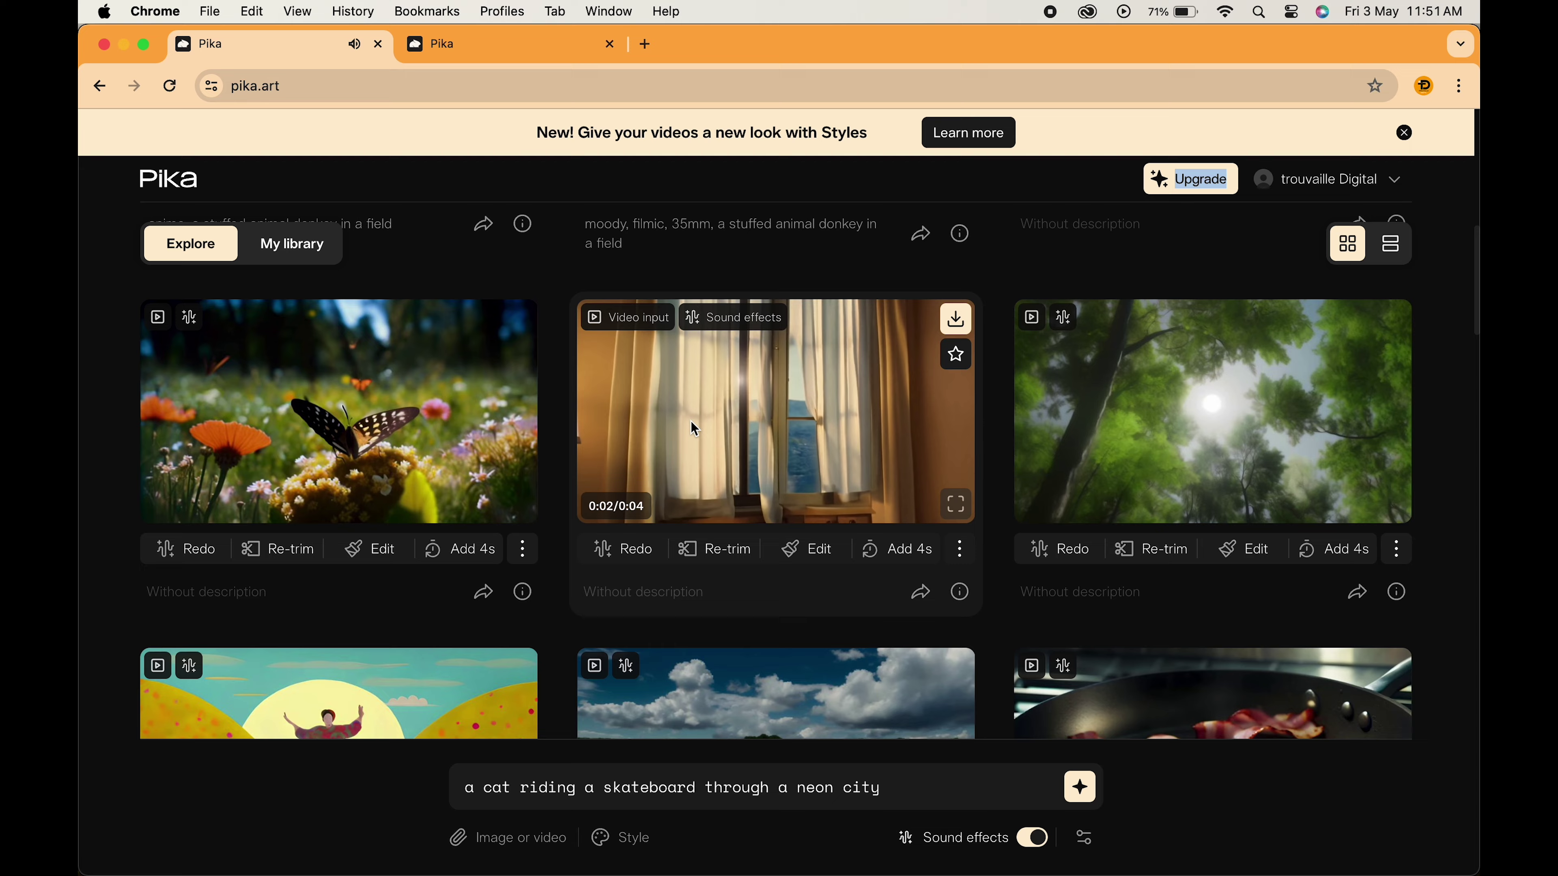
pyautogui.scroll(-5, 690, 421)
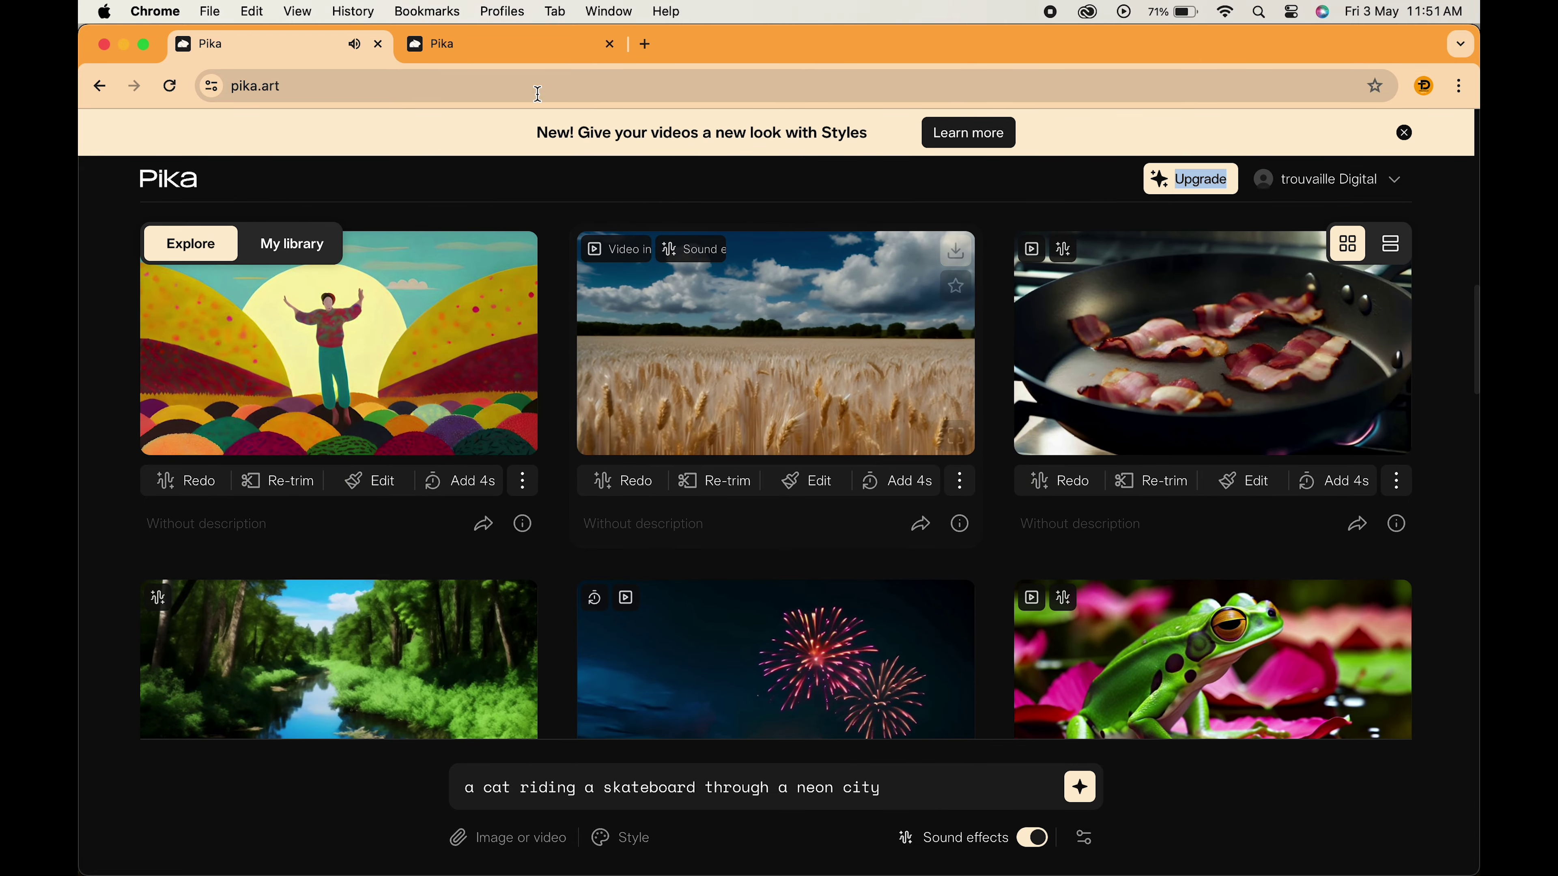
# Review the prices and features of the Basic, Standard, Unlimited and Pro plans with yearly billing.
pyautogui.click(538, 54)
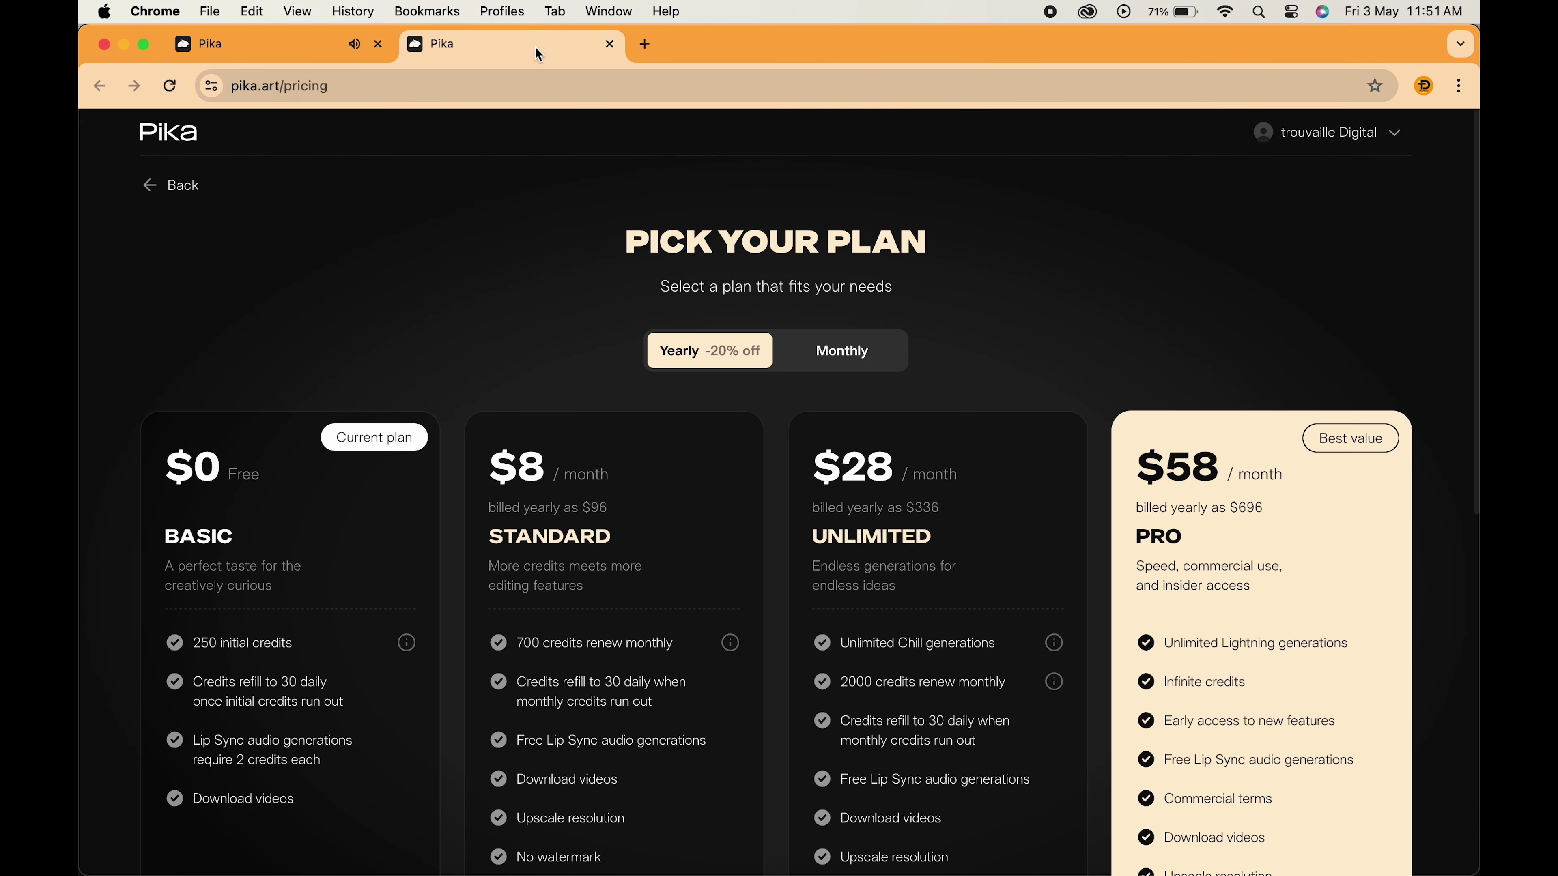
pyautogui.scroll(-3, 300, 661)
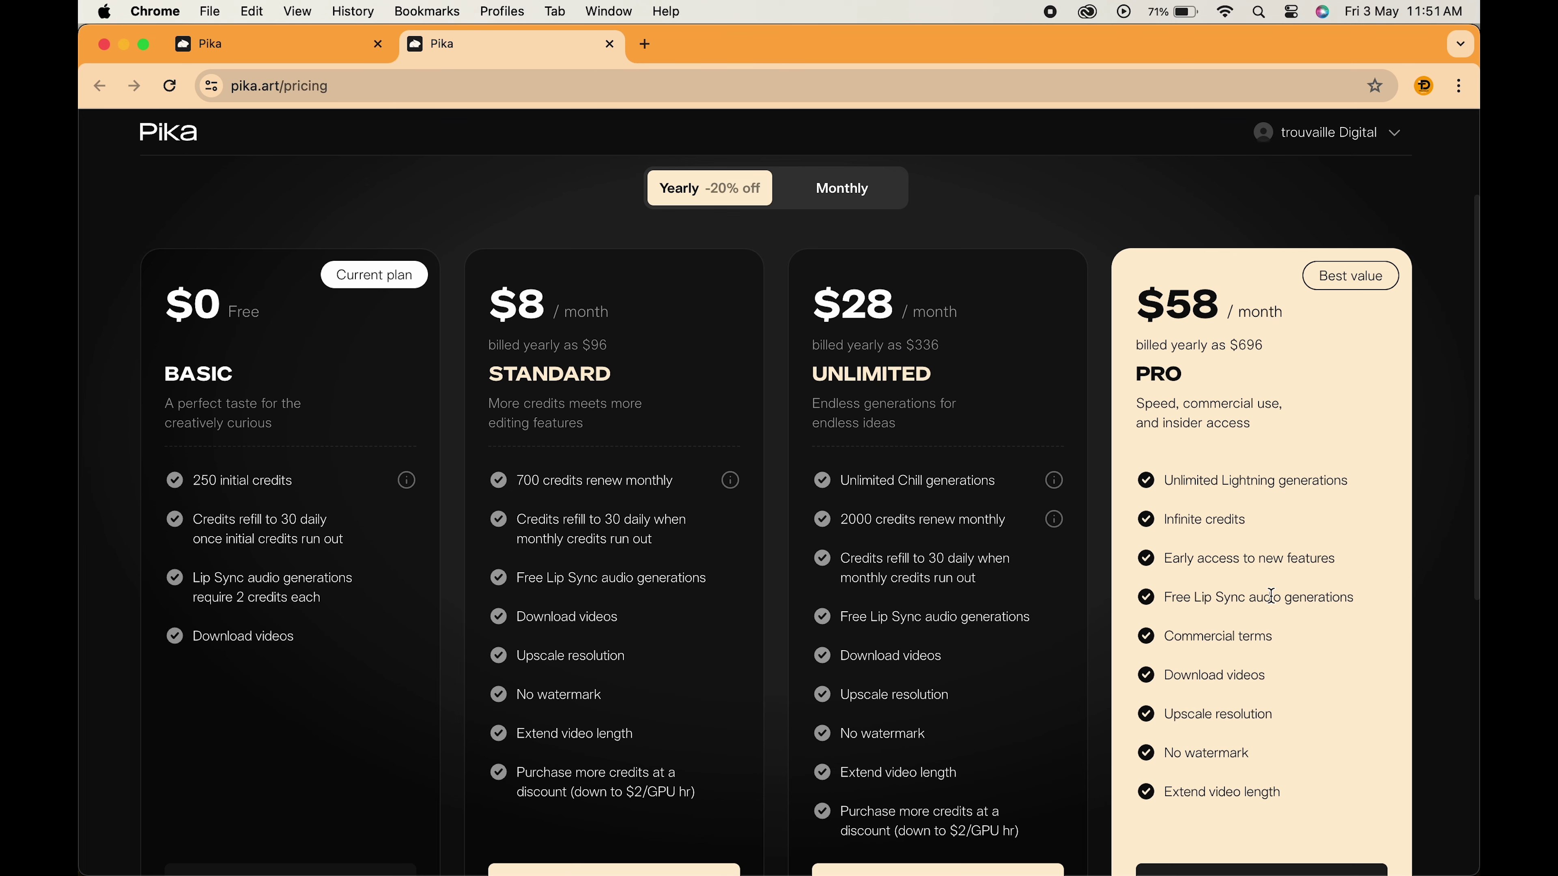
pyautogui.scroll(3, 1120, 481)
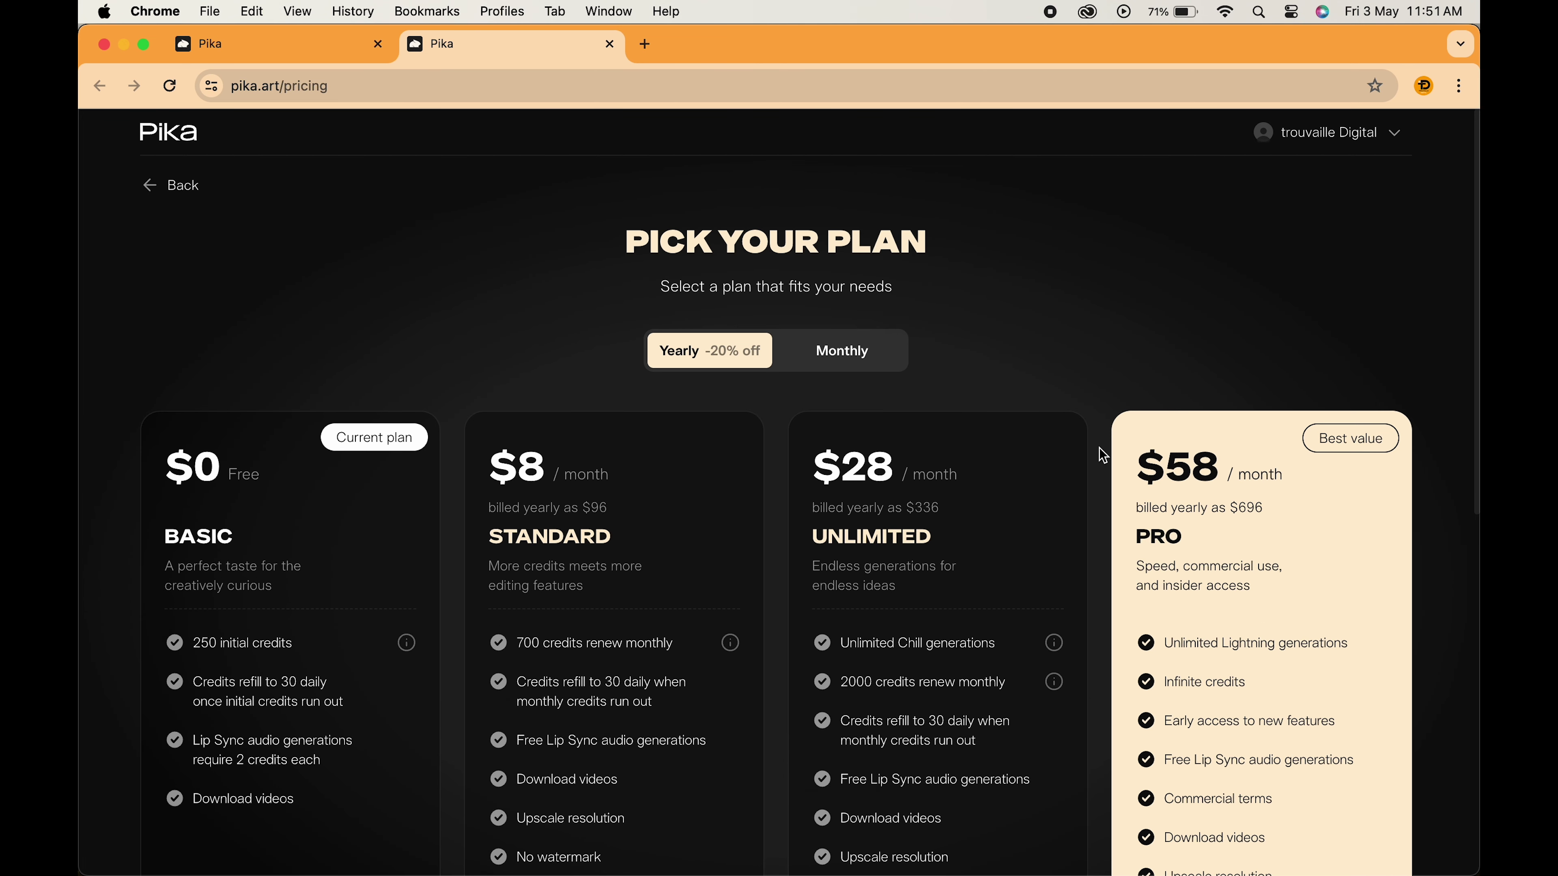
# Return to the prompt page and generate the video of the cat skateboarding through a neon city.
pyautogui.click(326, 51)
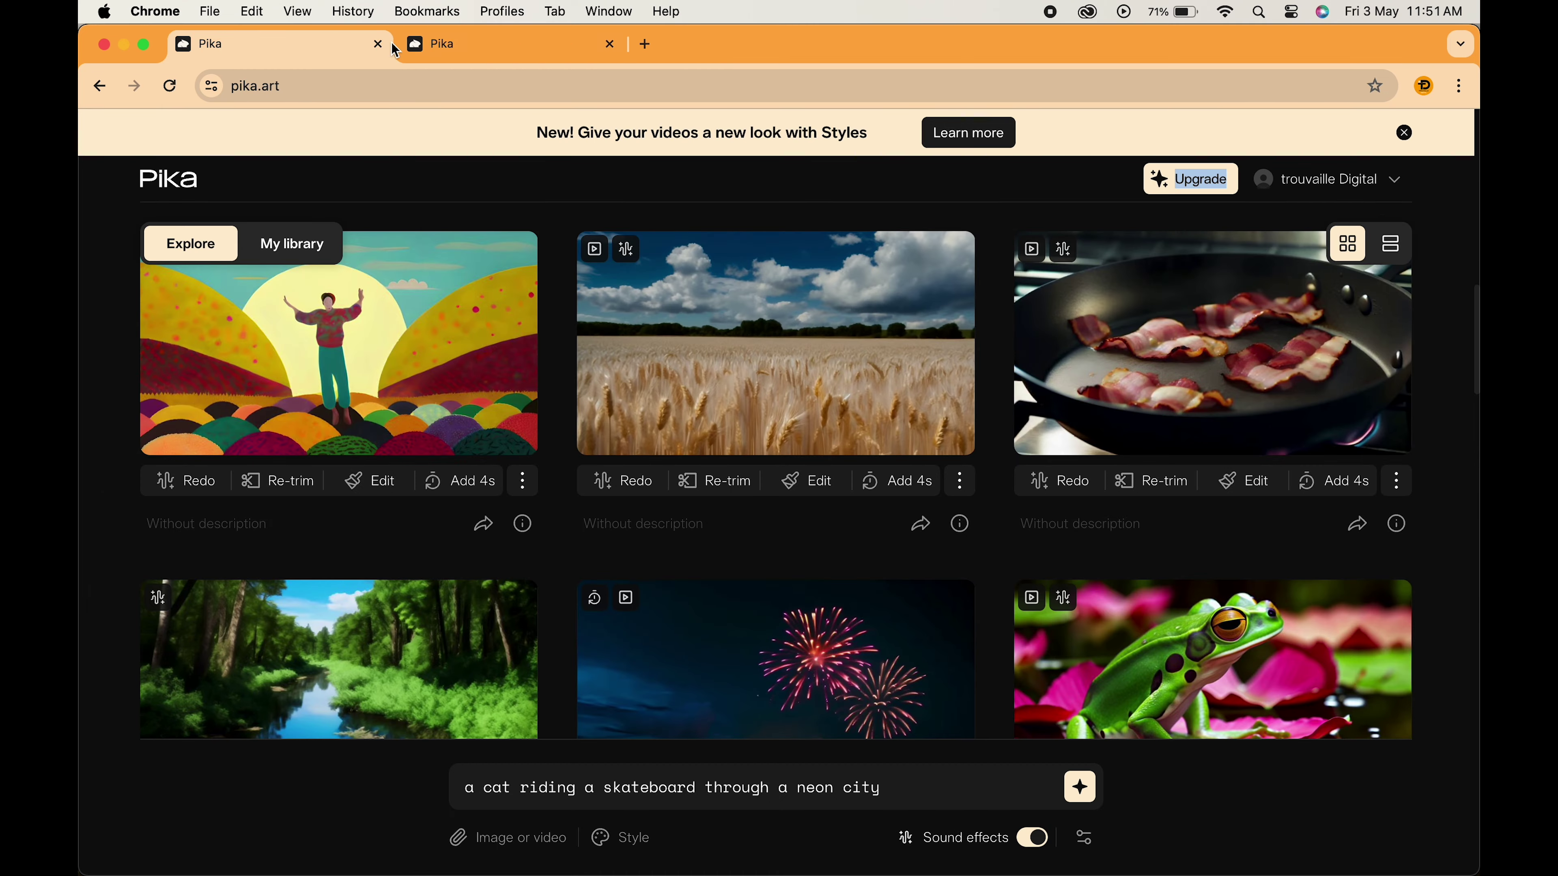
pyautogui.scroll(-5, 677, 539)
pyautogui.click(1080, 788)
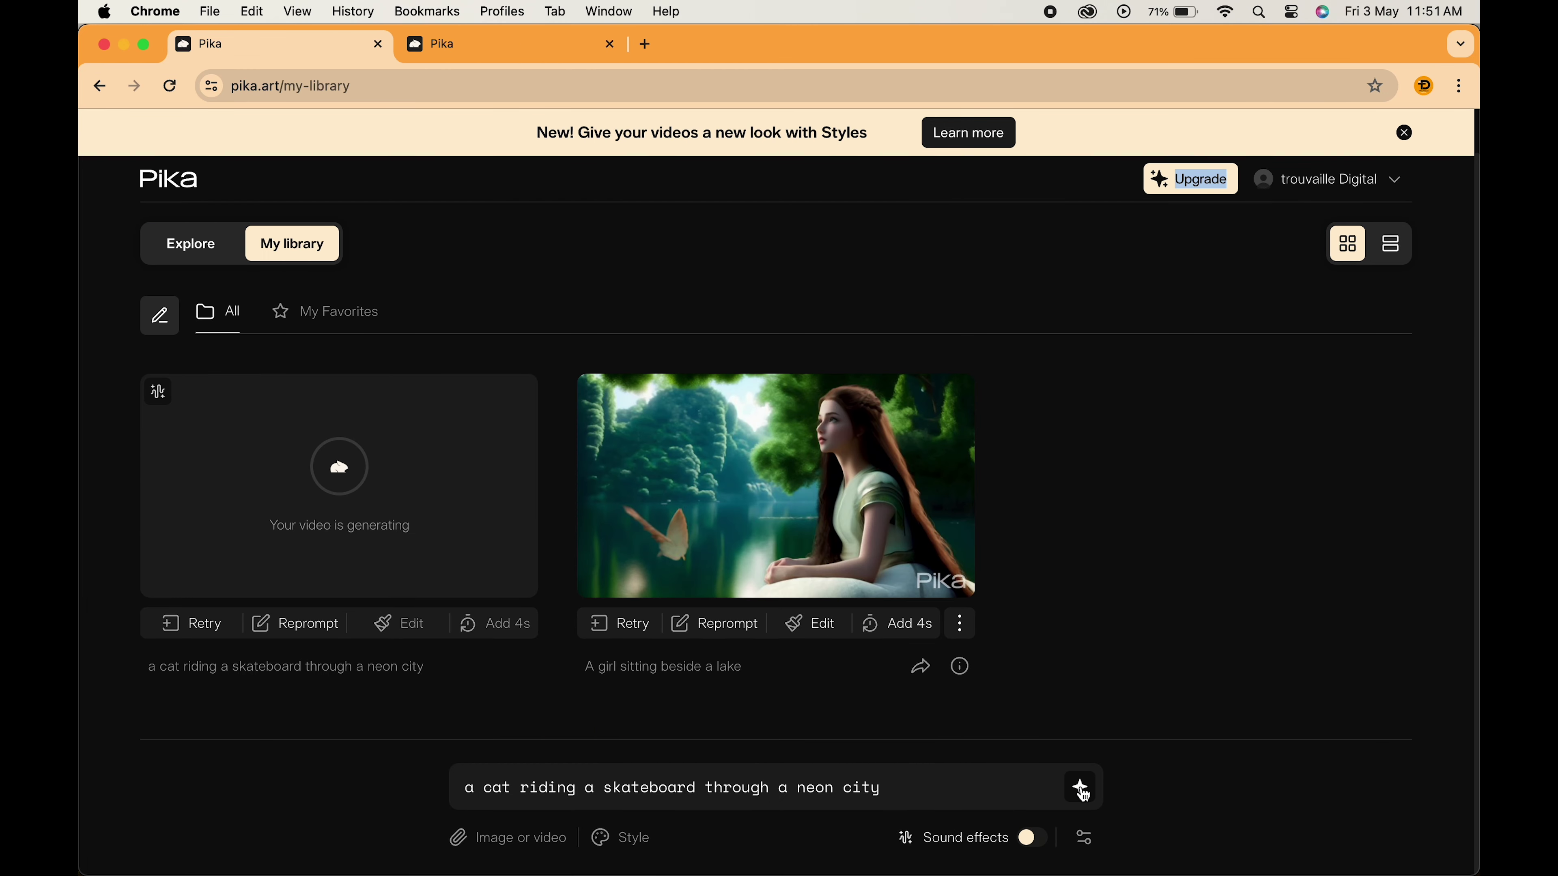